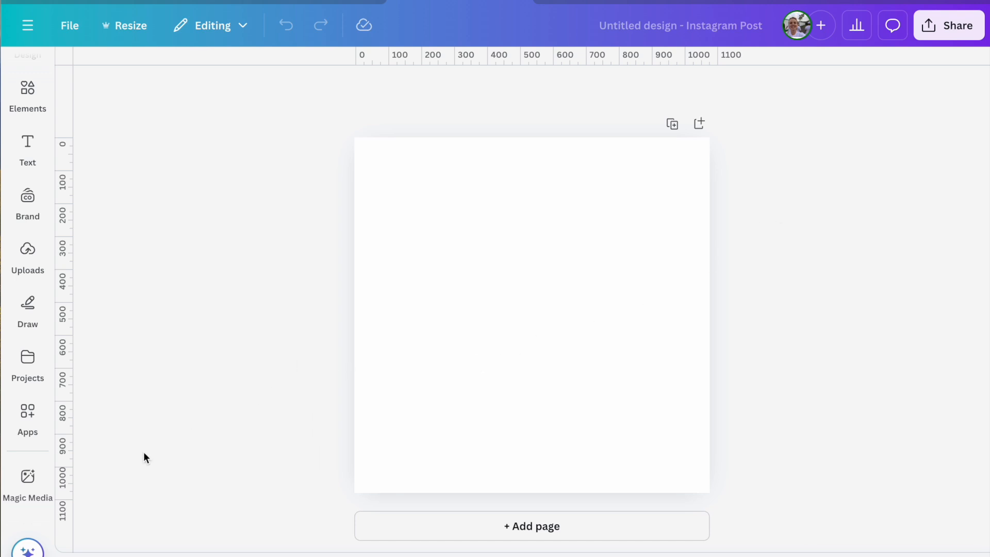
- Open Magic Media and paste the copied image prompt starting "A cozy 1950s Christmas morning with children unwrapping gifts around a tree"
left_click(28, 479)
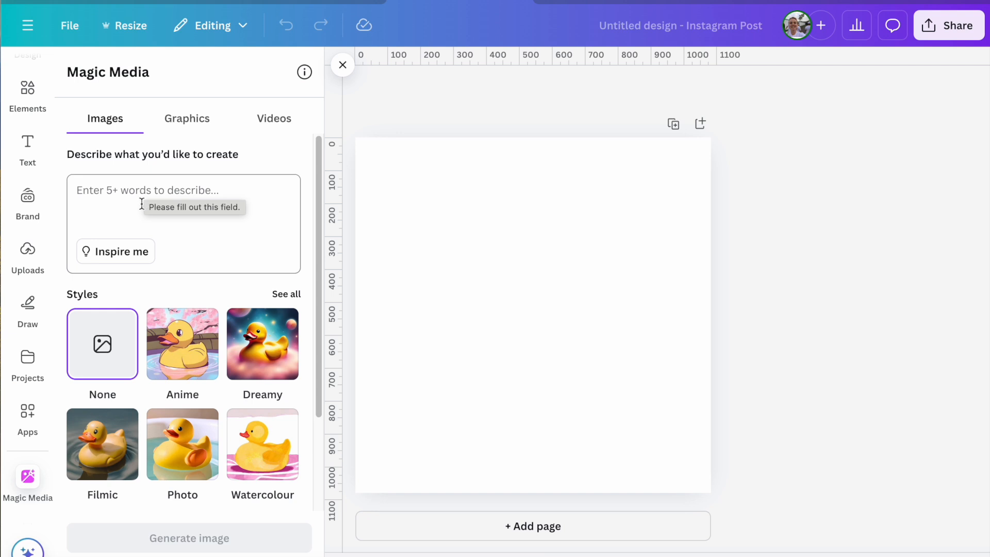
left_click(123, 190)
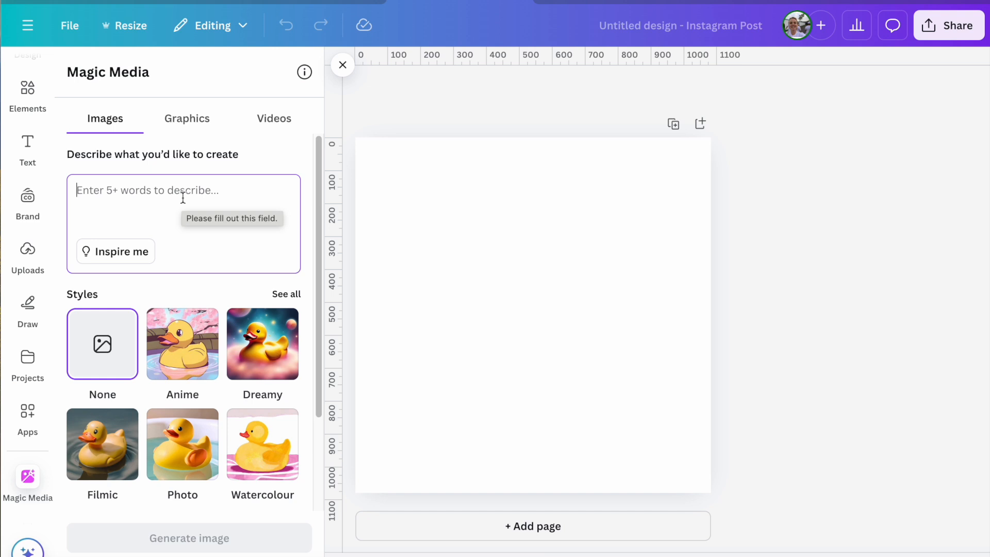
key("super+v")
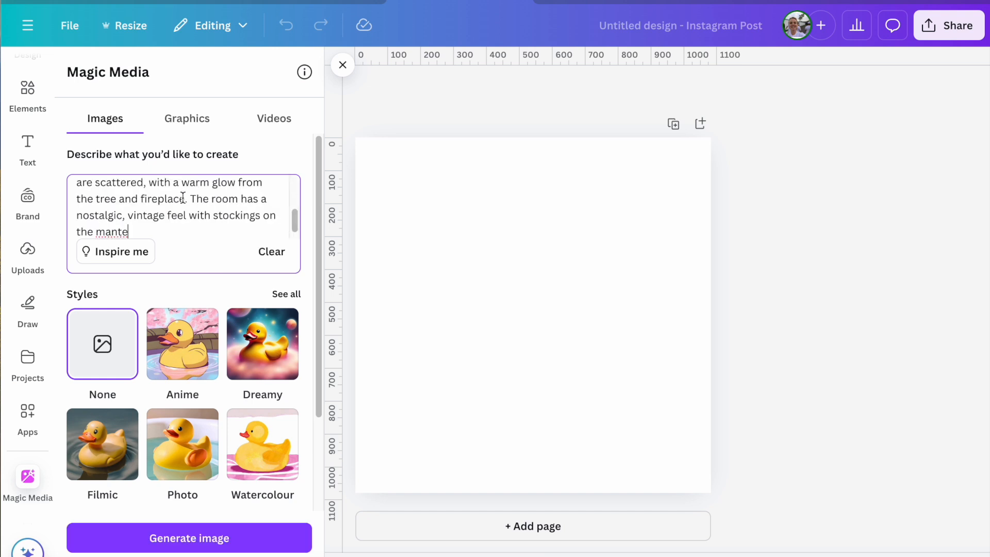
scroll(222, 225, "up", 1)
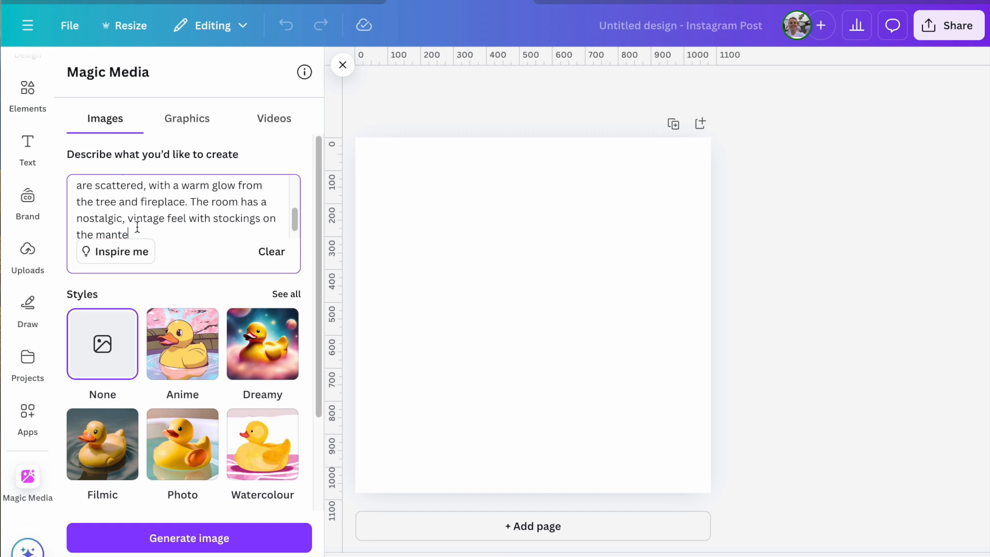
scroll(193, 221, "up", 5)
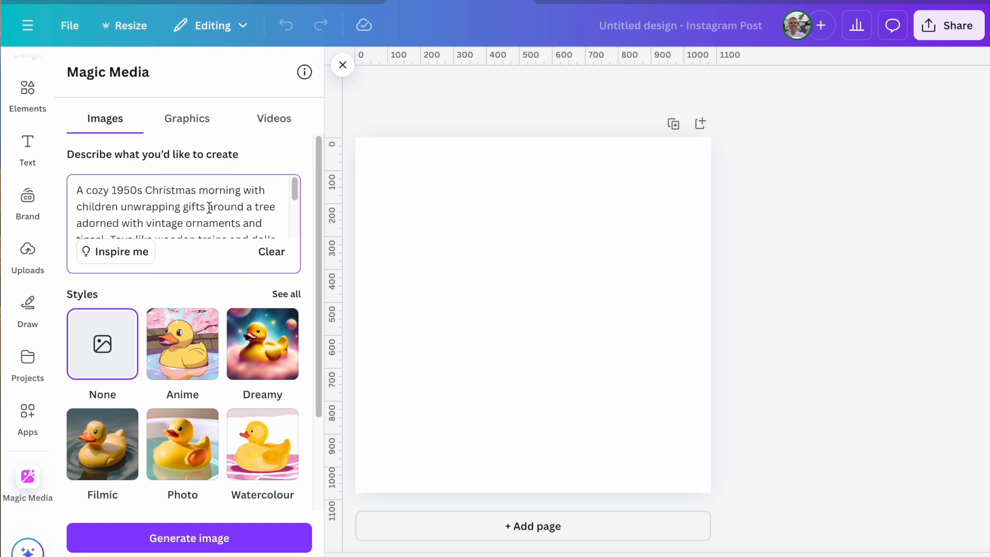
- Tighten the prompt's opening so it reads "cozy 1950s Christmas morning, children unwrapping gifts"
left_click_drag(89, 188, 70, 184)
key("BackSpace")
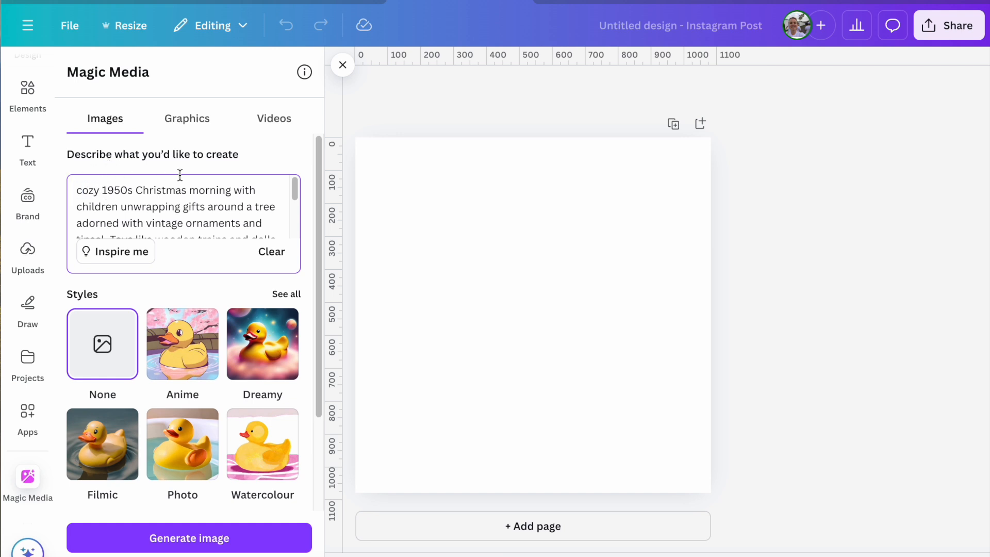
left_click(255, 191)
key("BackSpace")
key("BackSpace")
key("BackSpace")
key("BackSpace")
key("BackSpace")
type(",")
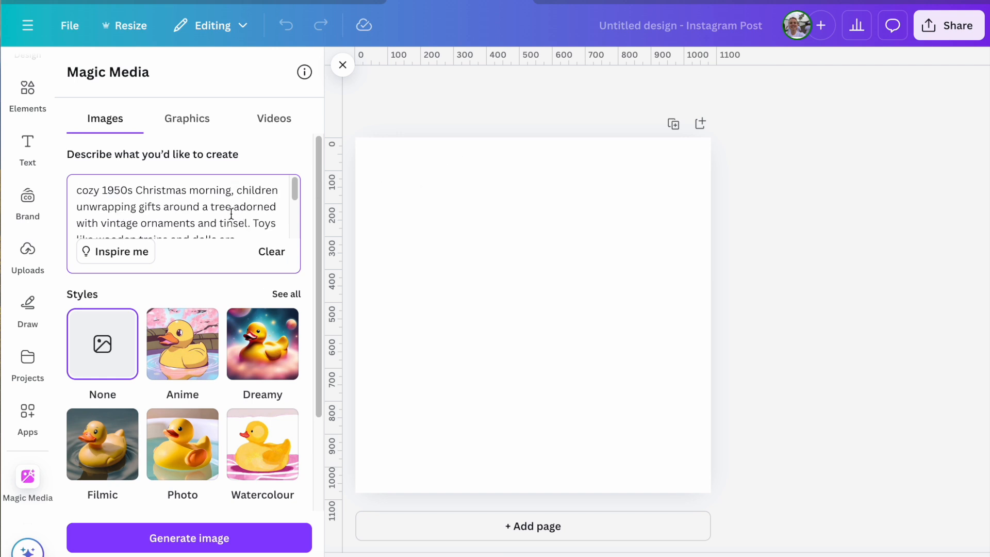
- Delete the phrase "like wooden trains and dolls" from the prompt's sentence about the toys
scroll(235, 208, "down", 2)
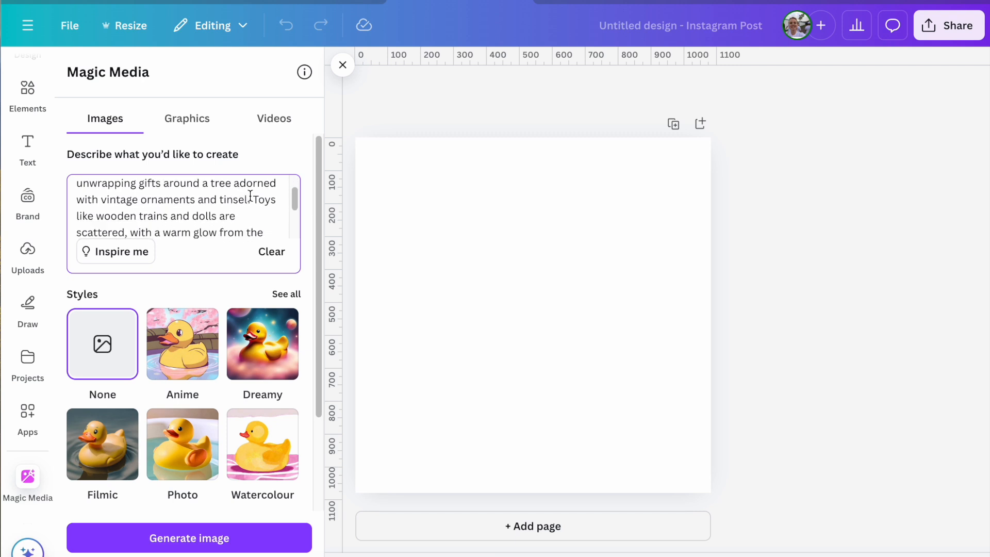
scroll(249, 193, "down", 1)
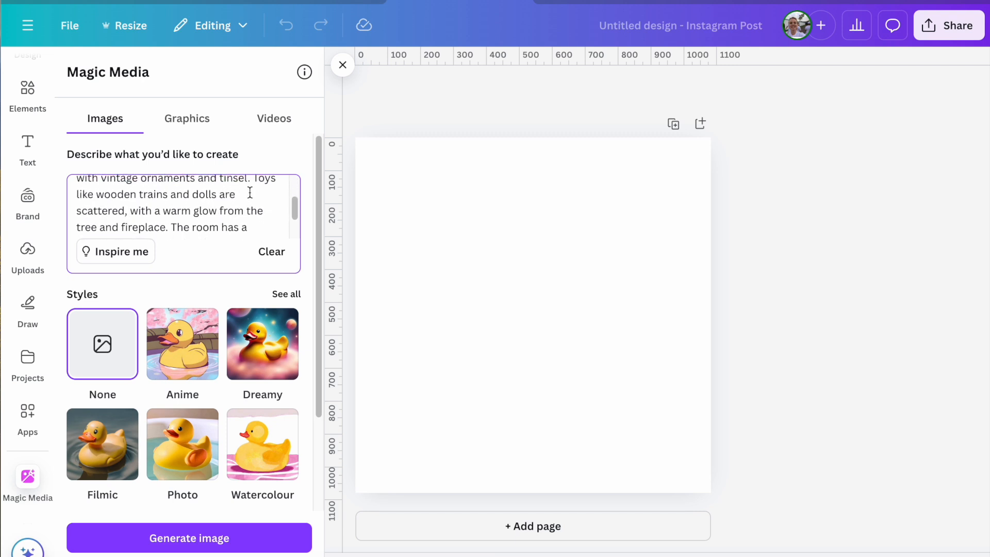
left_click_drag(217, 195, 78, 195)
key("BackSpace")
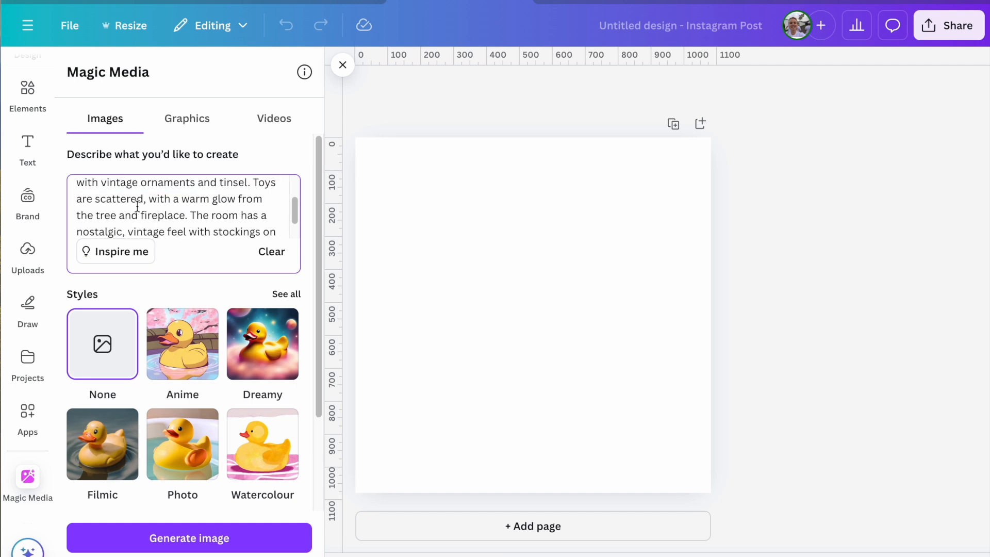
- Complete the cut-off end of the prompt so it reads "stockings on the mantel and snow outside"
scroll(208, 225, "down", 1)
scroll(208, 225, "down", 1)
left_click(153, 217)
type("l")
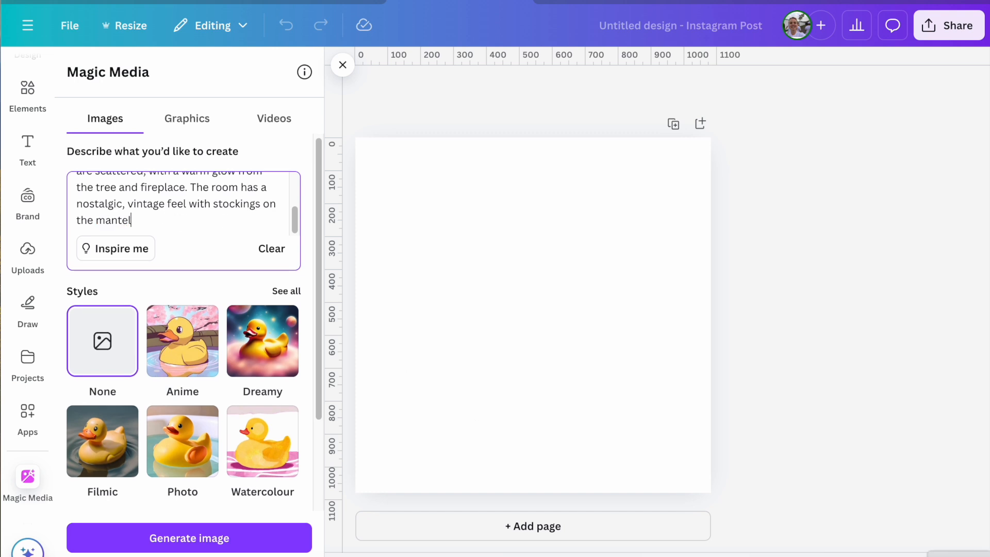
type(" and s")
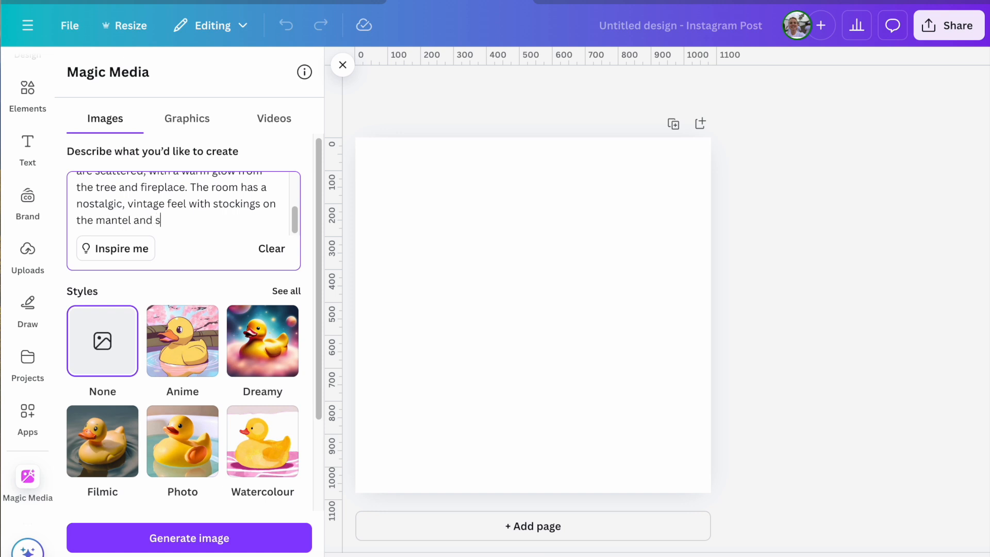
type("now outside")
- Read through the edited Christmas prompt and generate images from it with the style set to None
scroll(206, 214, "up", 5)
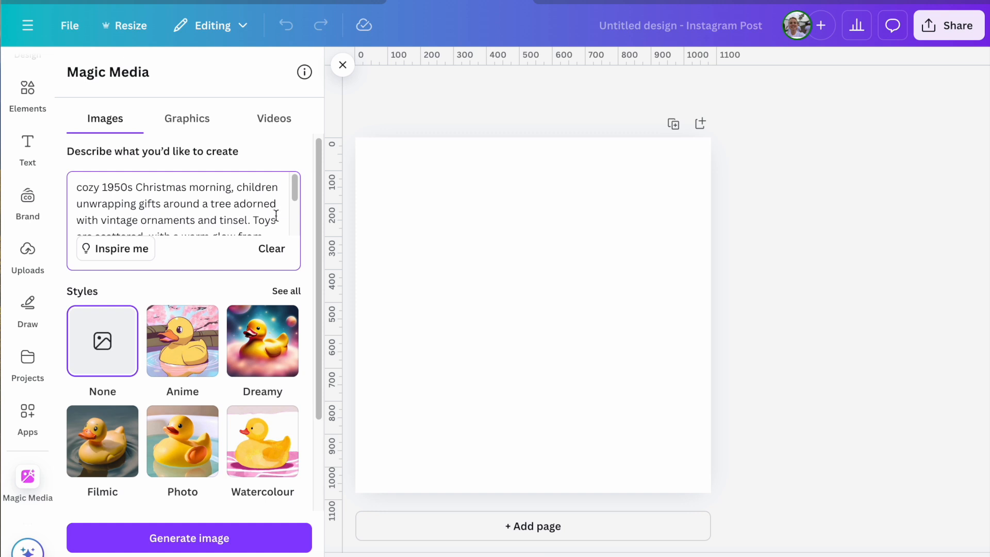
scroll(276, 216, "down", 1)
scroll(276, 215, "down", 1)
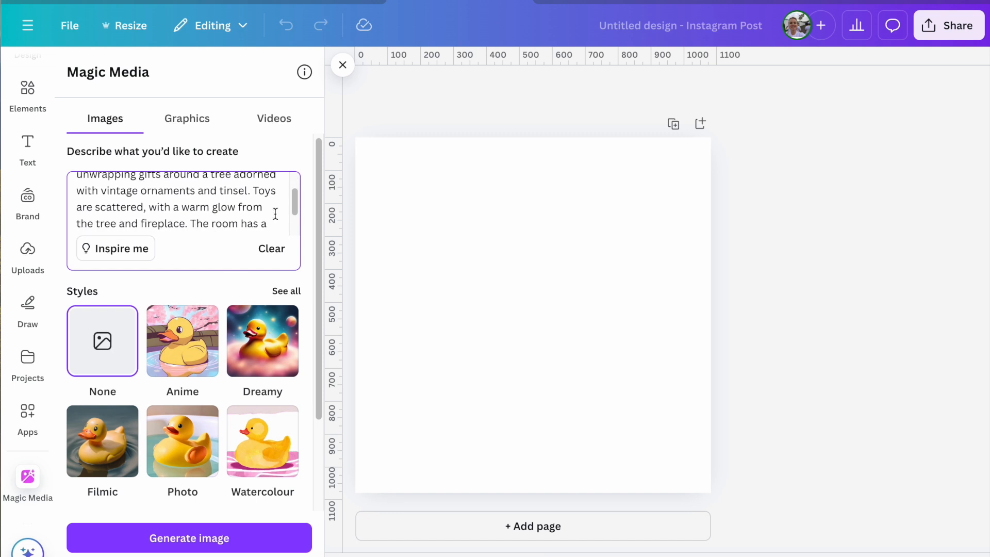
scroll(276, 214, "down", 1)
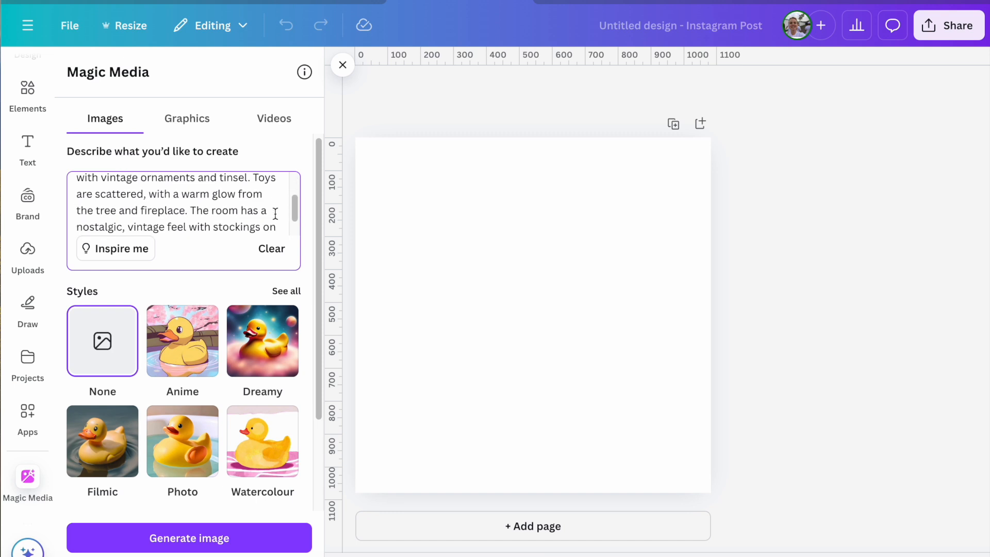
scroll(275, 213, "down", 1)
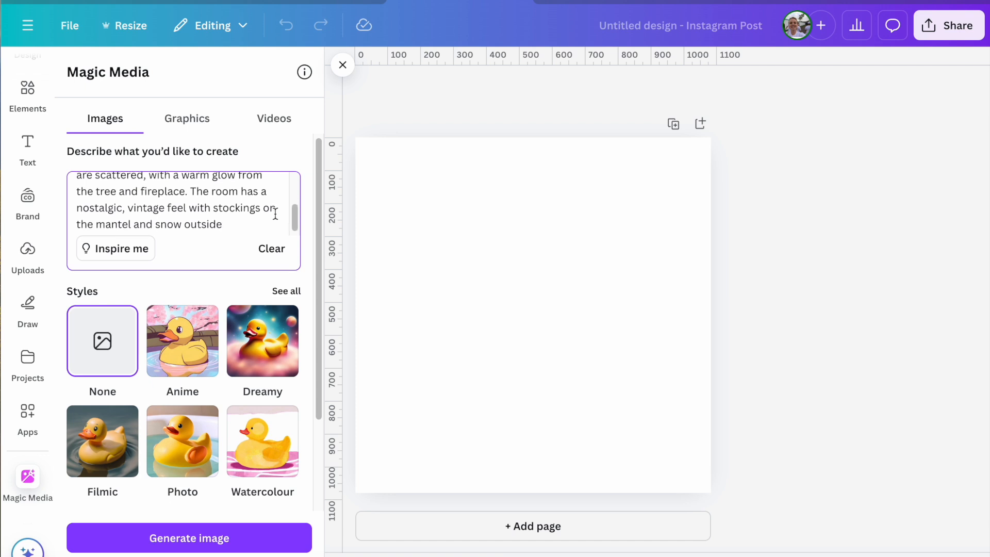
scroll(275, 214, "down", 1)
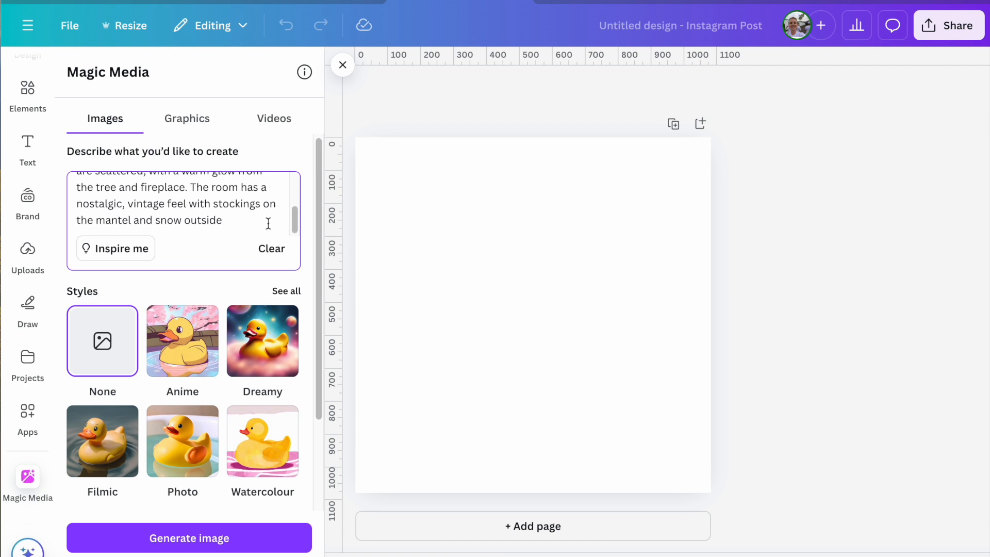
left_click(201, 536)
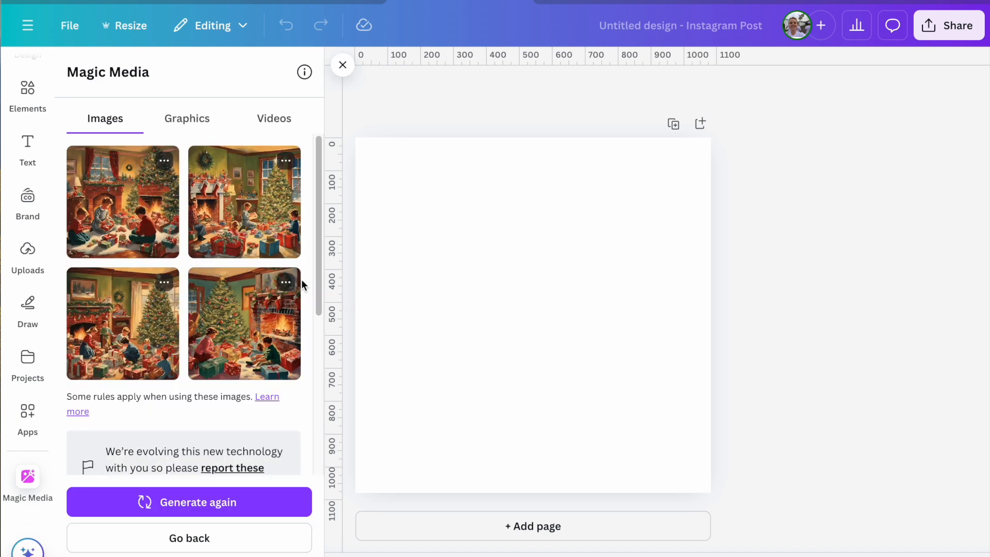
- Place the first generated Christmas image on the page and enlarge it to cover the whole page
left_click(133, 234)
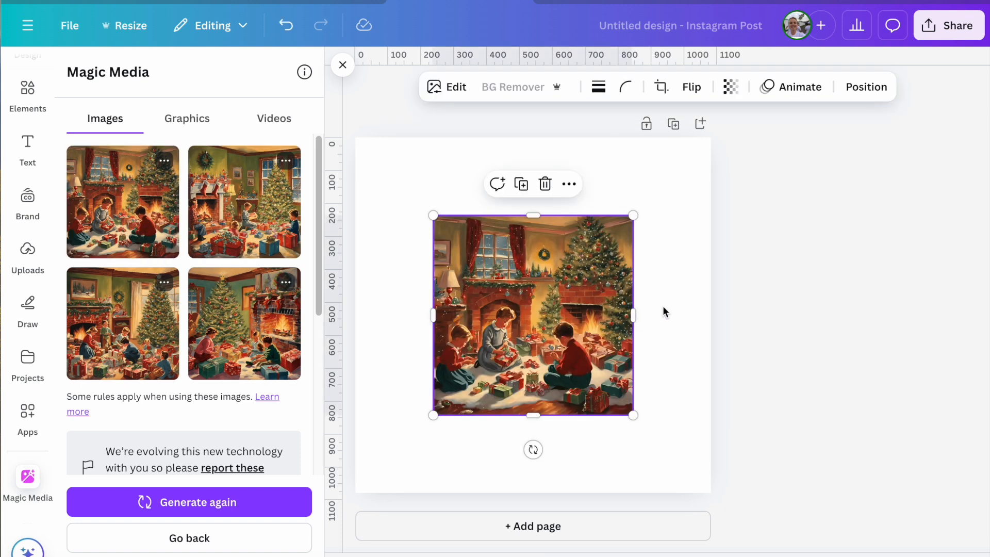
left_click_drag(637, 215, 711, 138)
left_click_drag(433, 415, 355, 492)
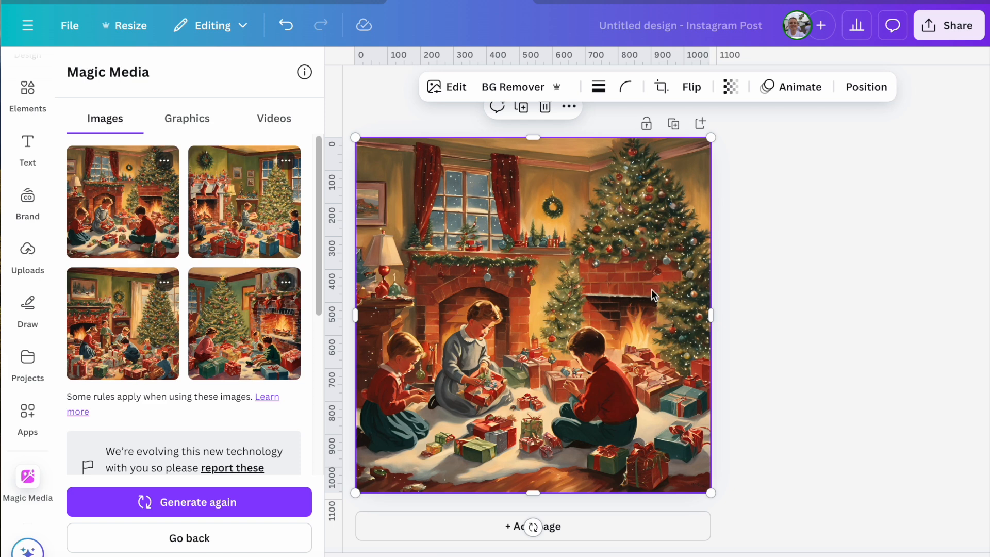
- Delete the placed image, add the second generated image and set it as the page background
key("Delete")
left_click(235, 212)
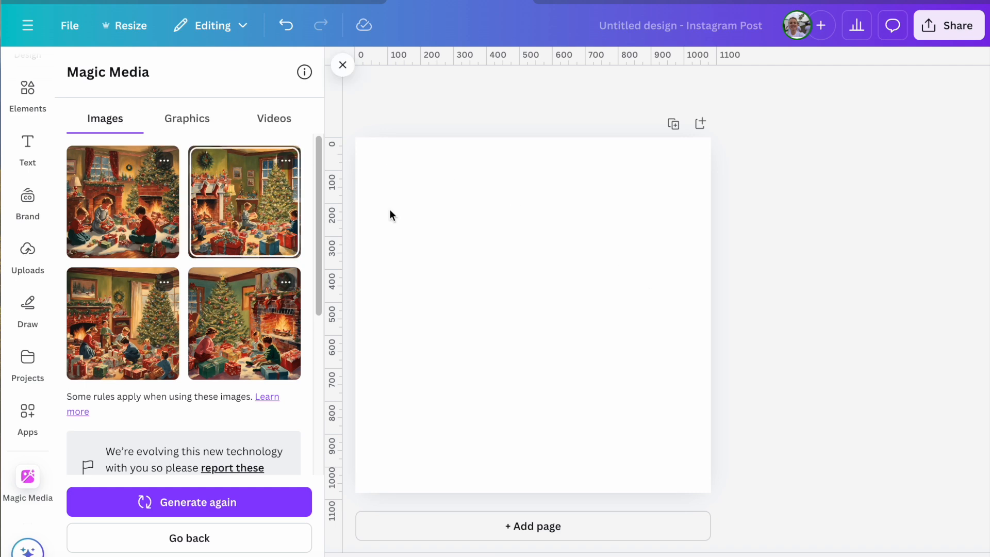
right_click(495, 294)
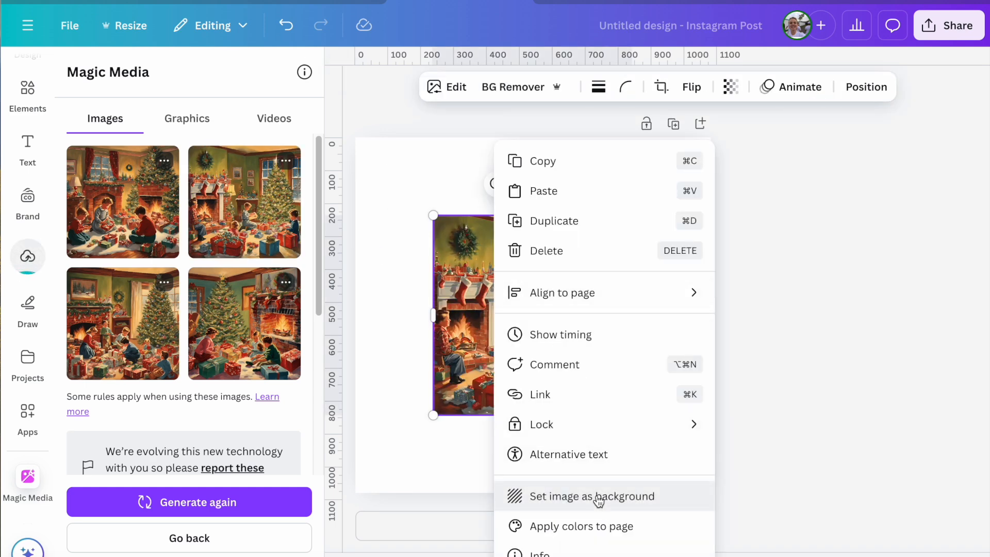
left_click(539, 495)
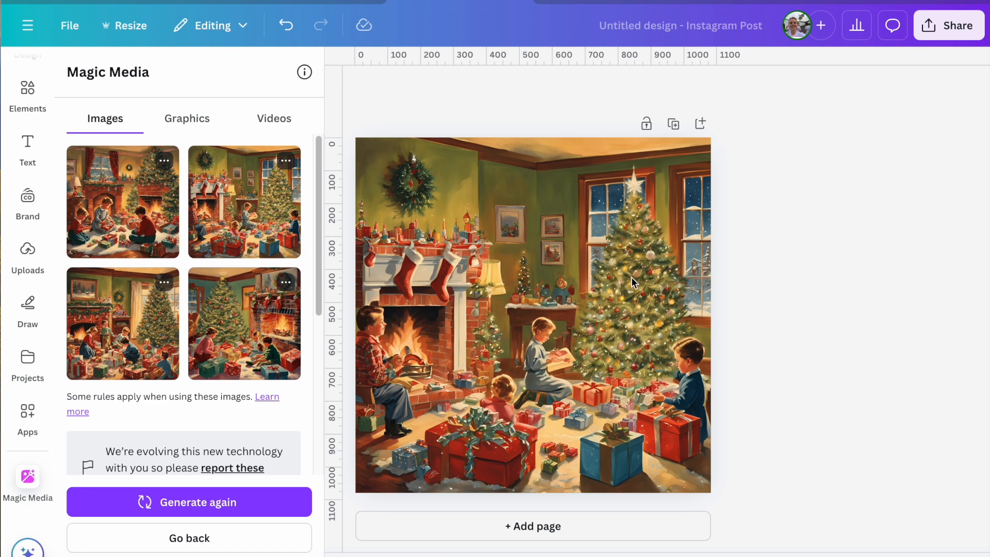
- Remove the current background image and set the third generated image as the page background instead
left_click(501, 275)
key("Delete")
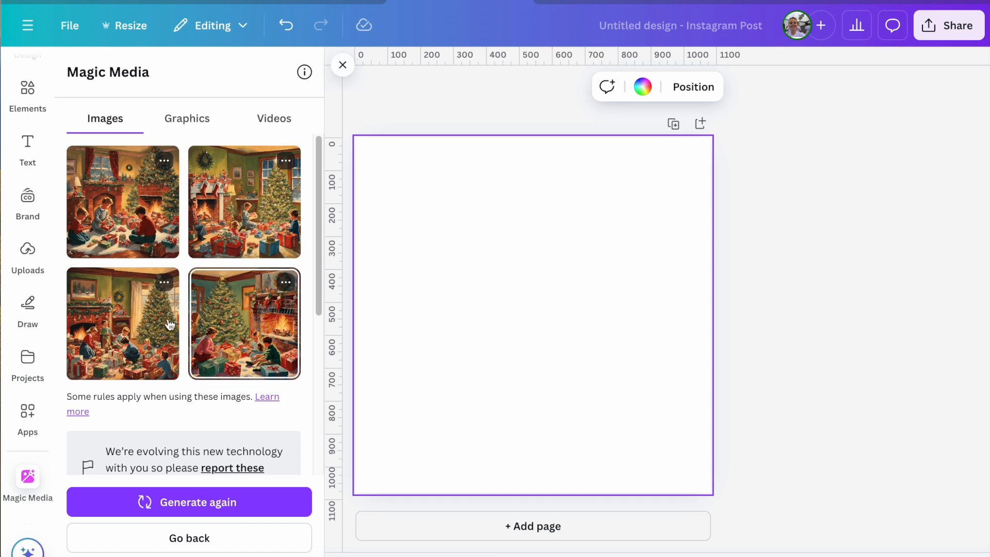
left_click(129, 326)
right_click(510, 315)
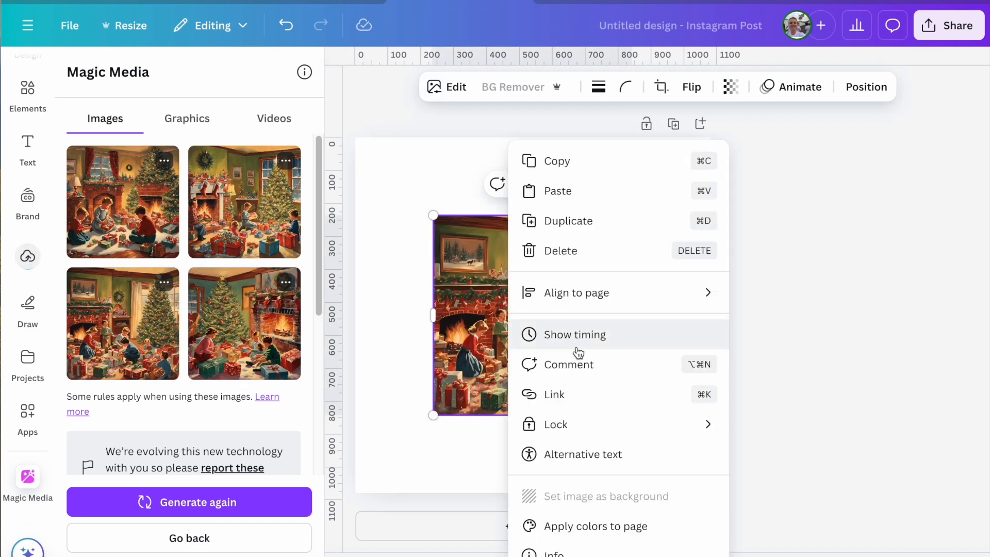
left_click(598, 498)
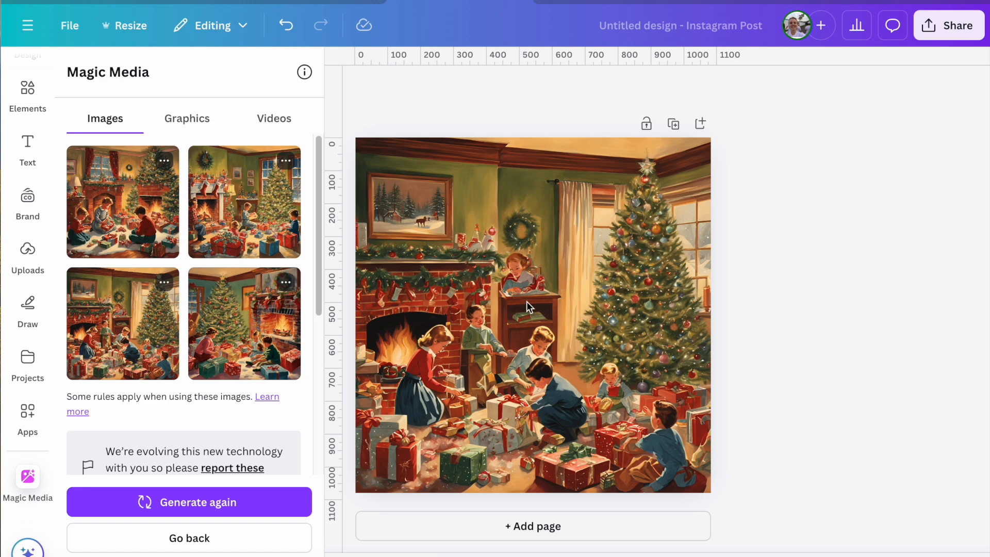
- Replace the page background with the fourth generated image, the tree beside a brick fireplace
left_click(608, 294)
key("Delete")
left_click(291, 298)
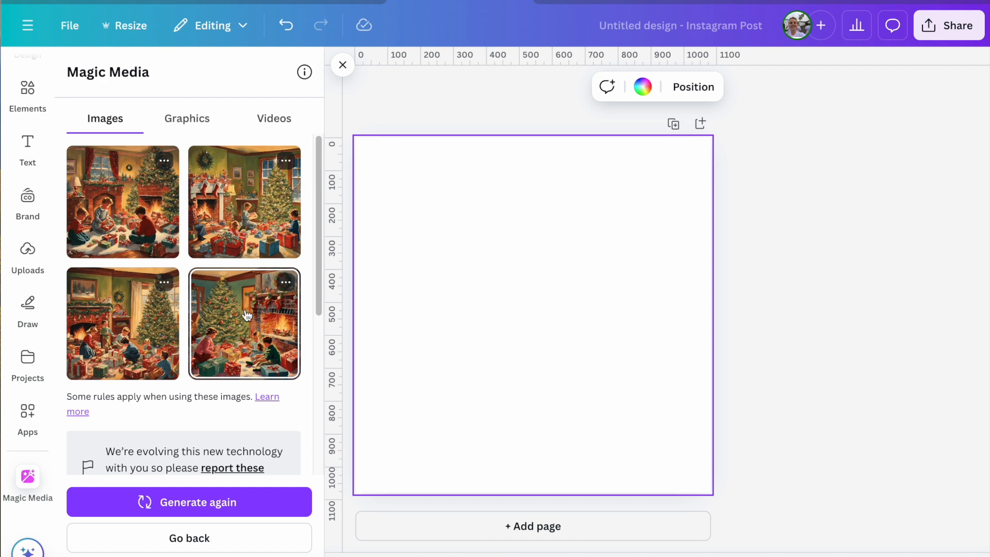
right_click(545, 334)
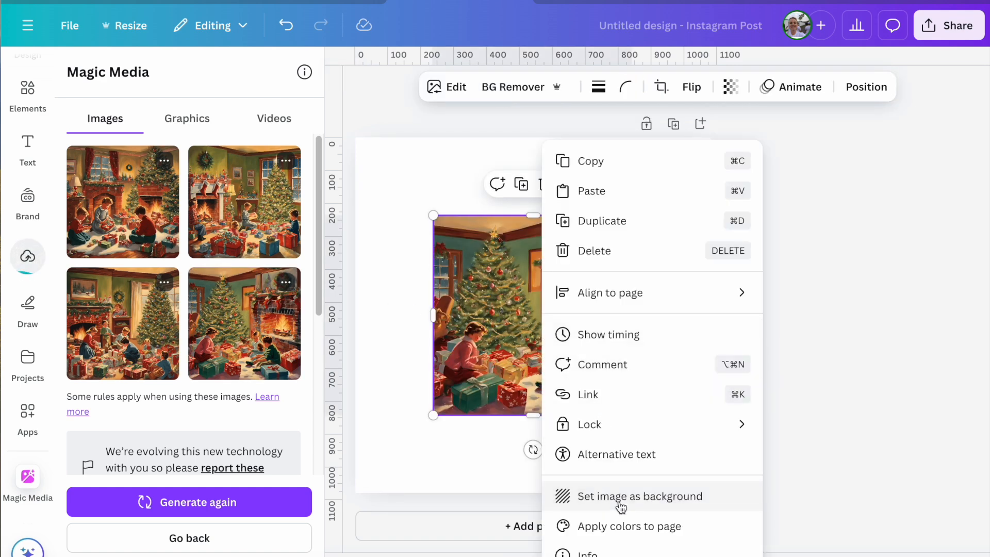
left_click(619, 496)
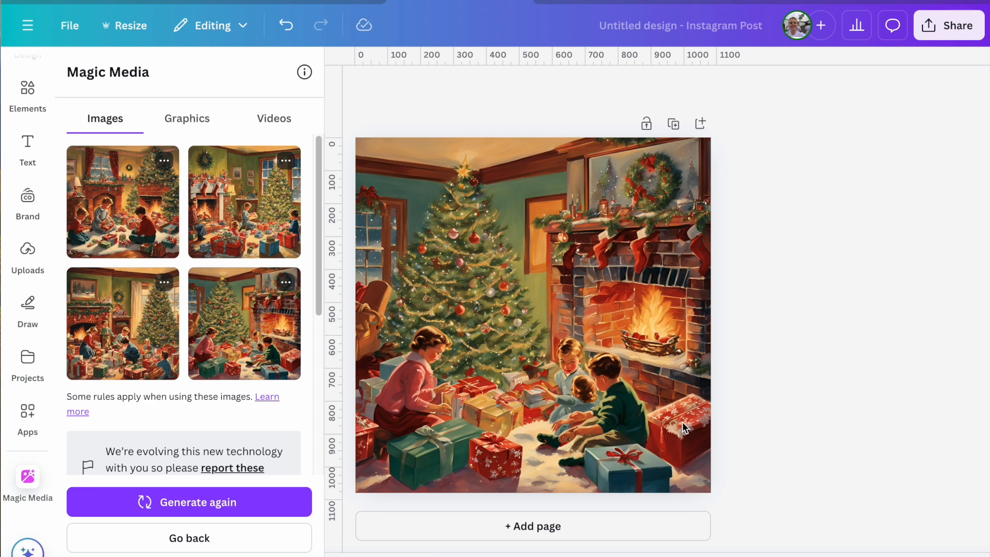
- Add a second page and set the second generated image as its background
left_click(584, 523)
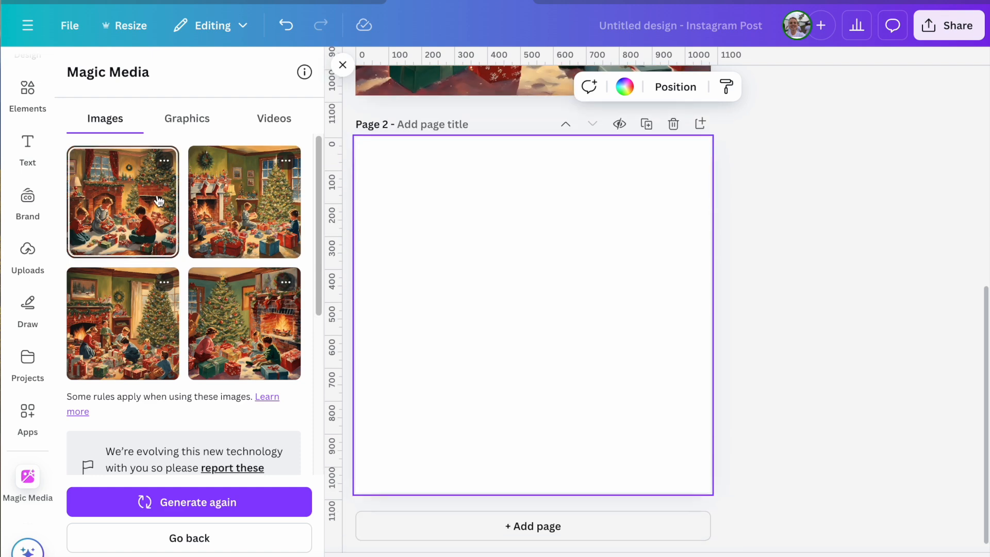
left_click(244, 201)
right_click(548, 299)
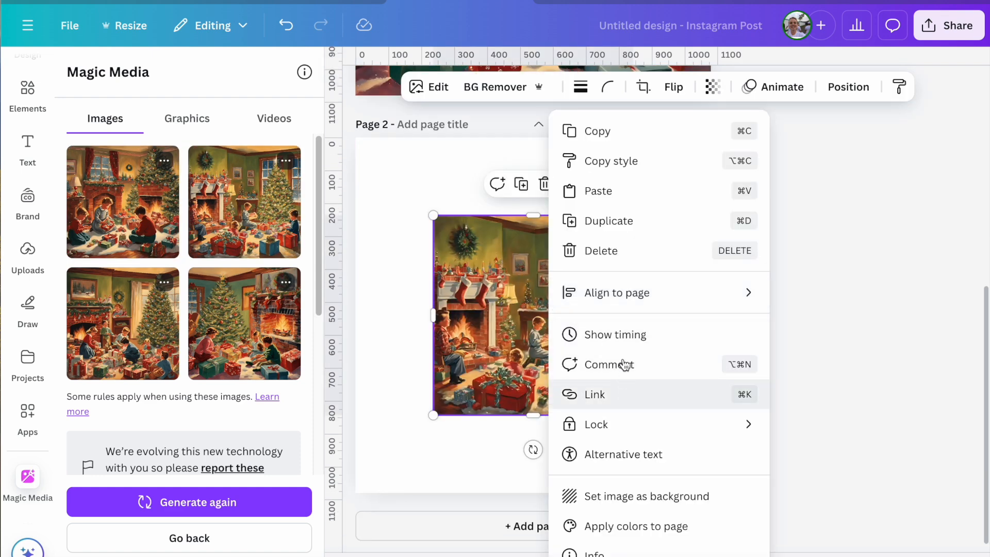
left_click(627, 497)
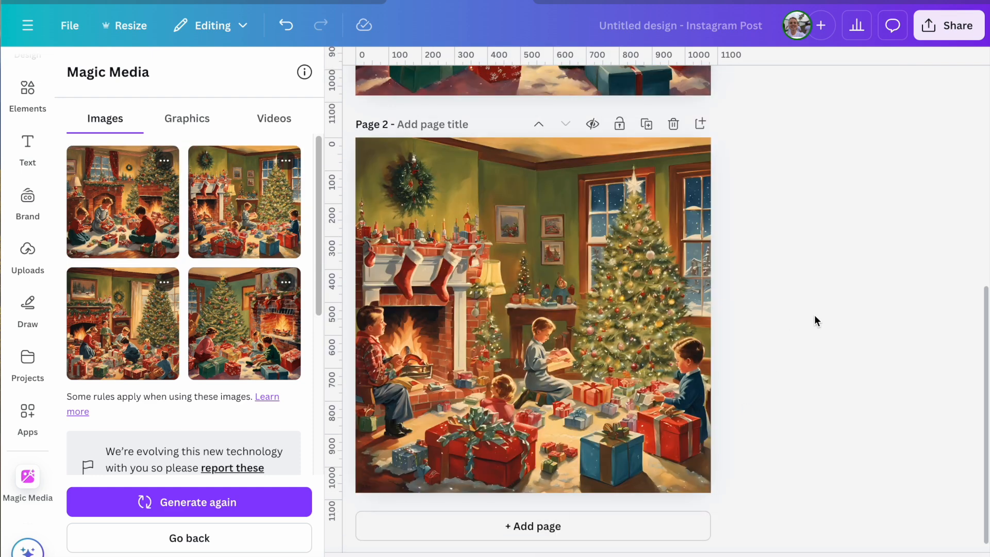
- Add a blank third page and clear the Christmas prompt from the image description
left_click(581, 534)
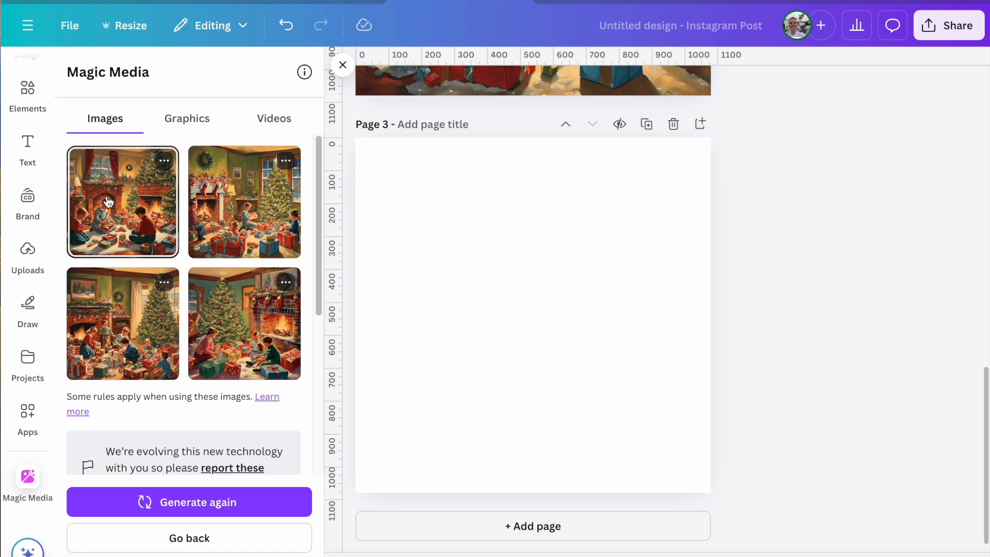
scroll(270, 443, "down", 5)
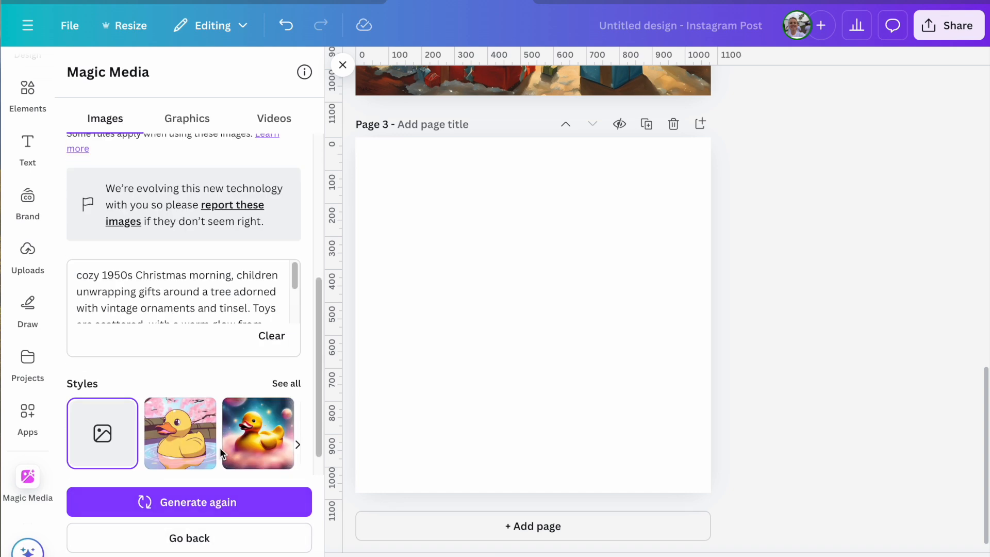
left_click(272, 336)
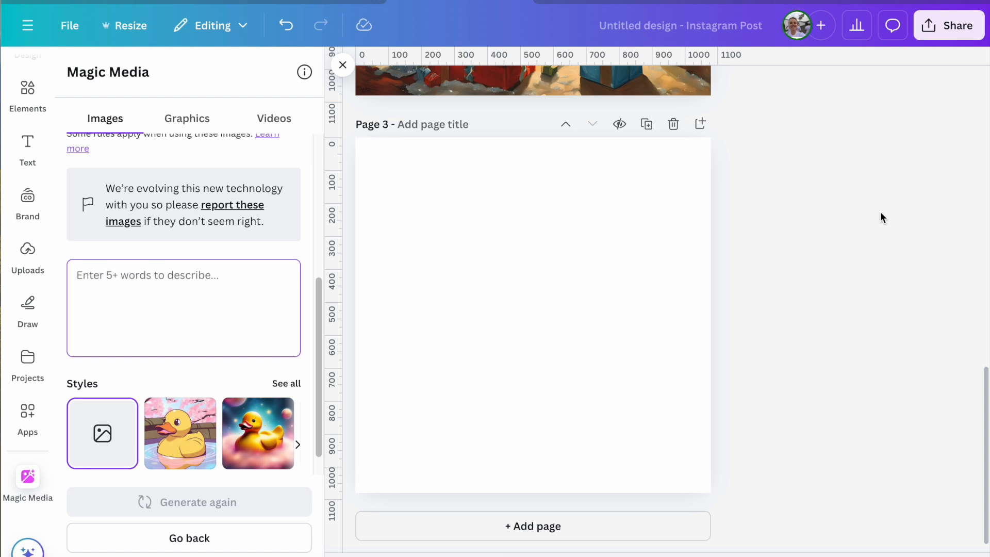
- Generate images from the prompt "a thanksgiving meal vintage style with family sitting around and pumpkin pie"
type("a thank")
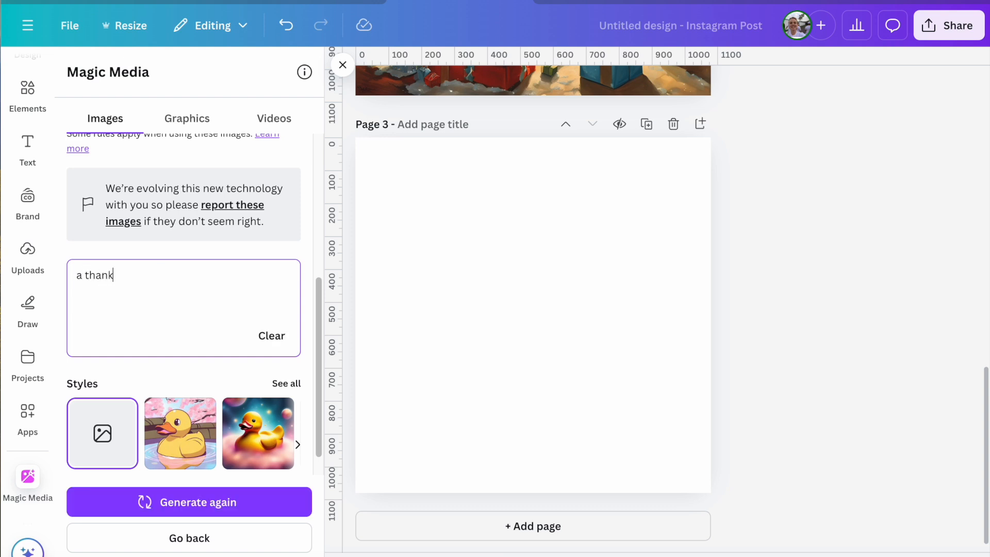
type("sgiving meal")
type("vintage")
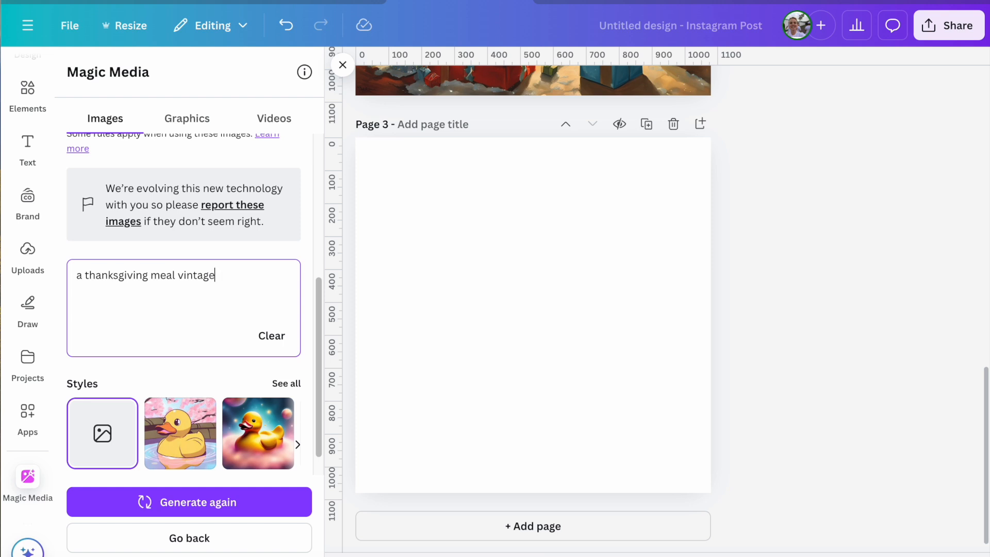
type(" style with family sitti")
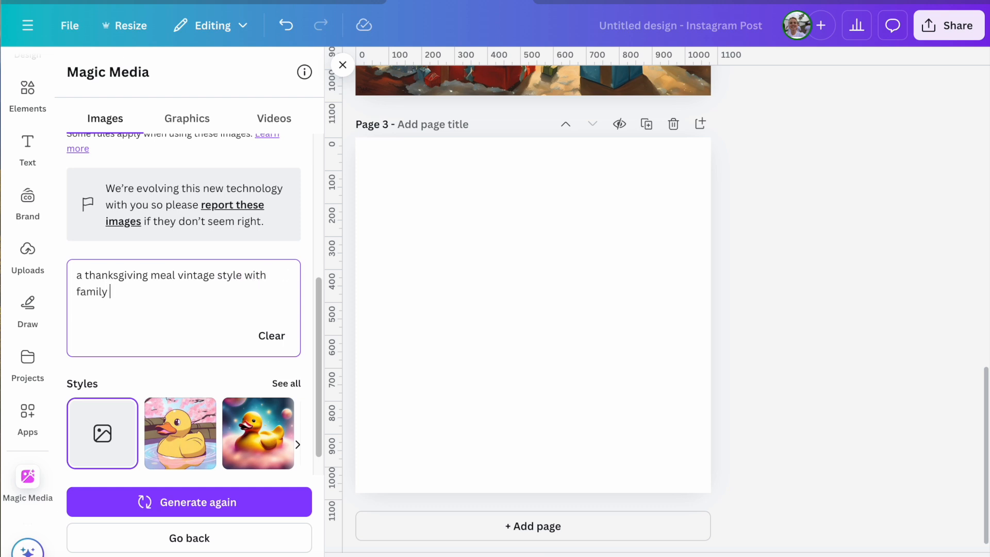
type("around and pumpkin pie")
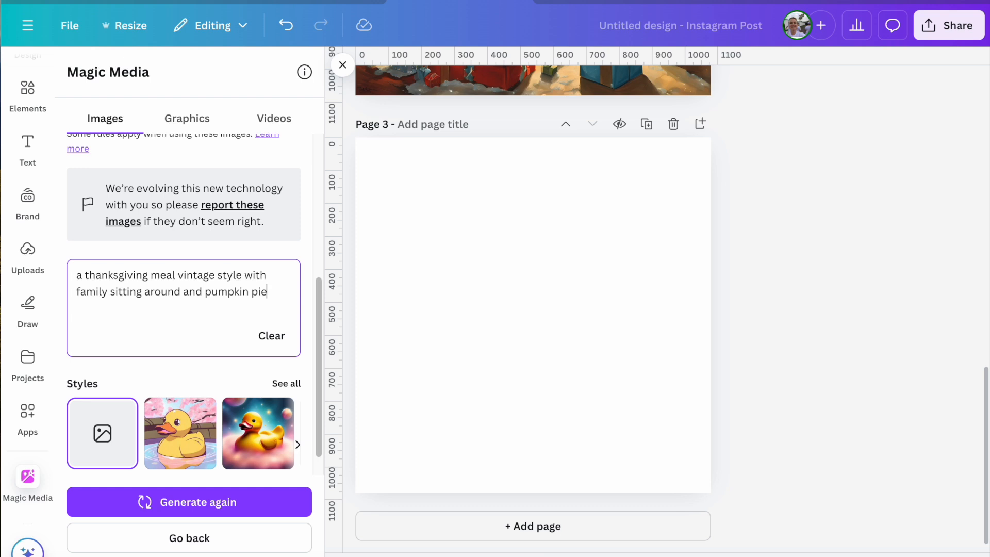
key("Return")
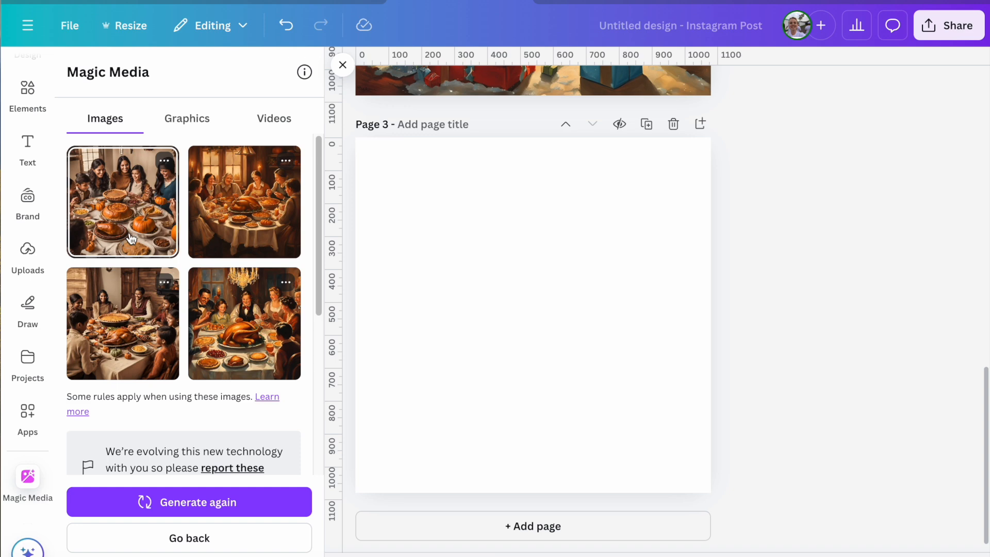
- Set the fourth generated Thanksgiving image, the family dinner under a lit chandelier, as the background of page 3
left_click(243, 346)
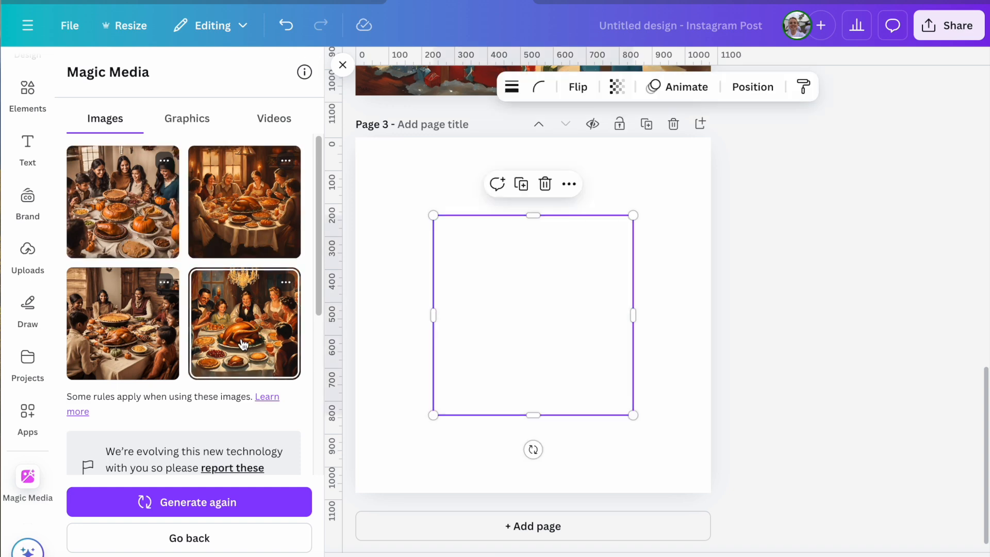
right_click(567, 330)
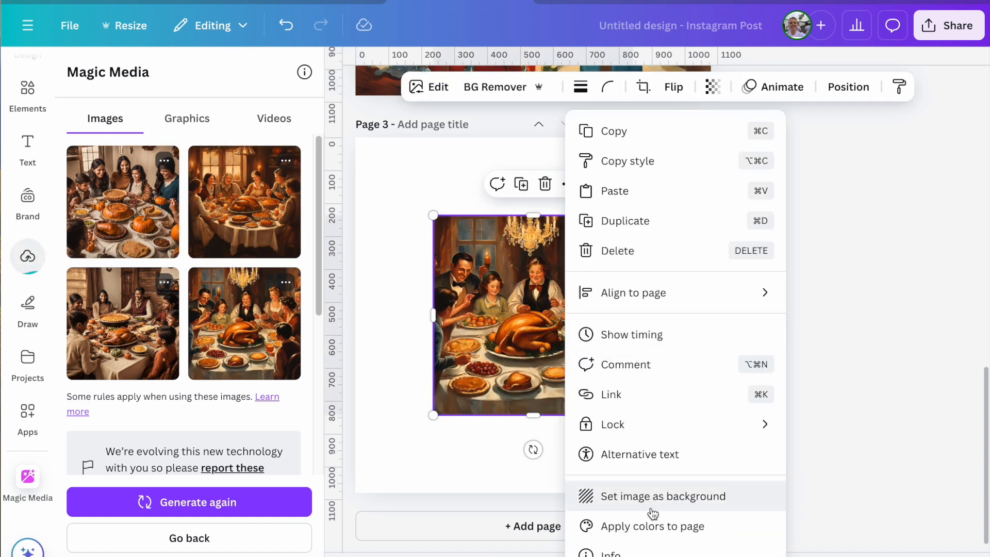
left_click(647, 504)
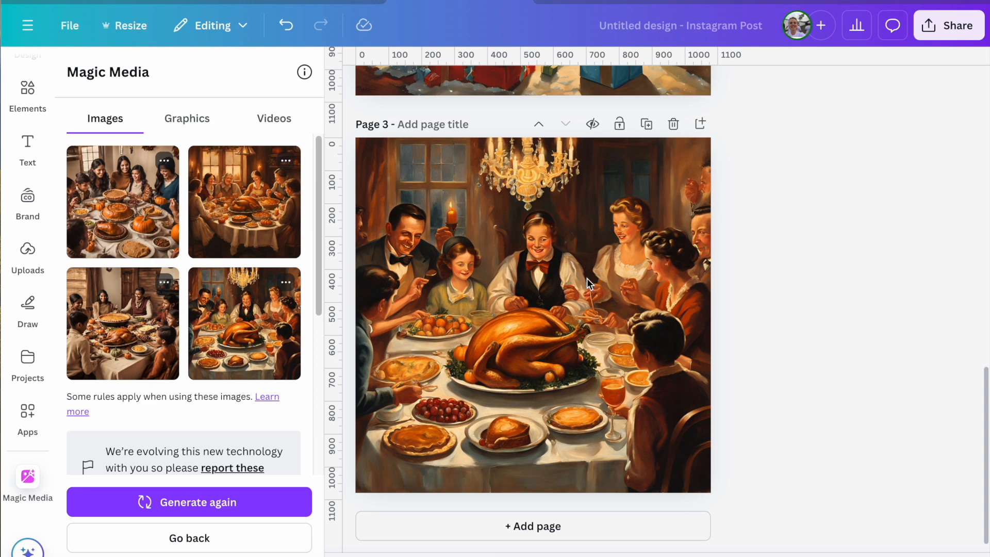
- Remove the page 3 background and set the second generated Thanksgiving image as the background instead
left_click(587, 328)
key("Delete")
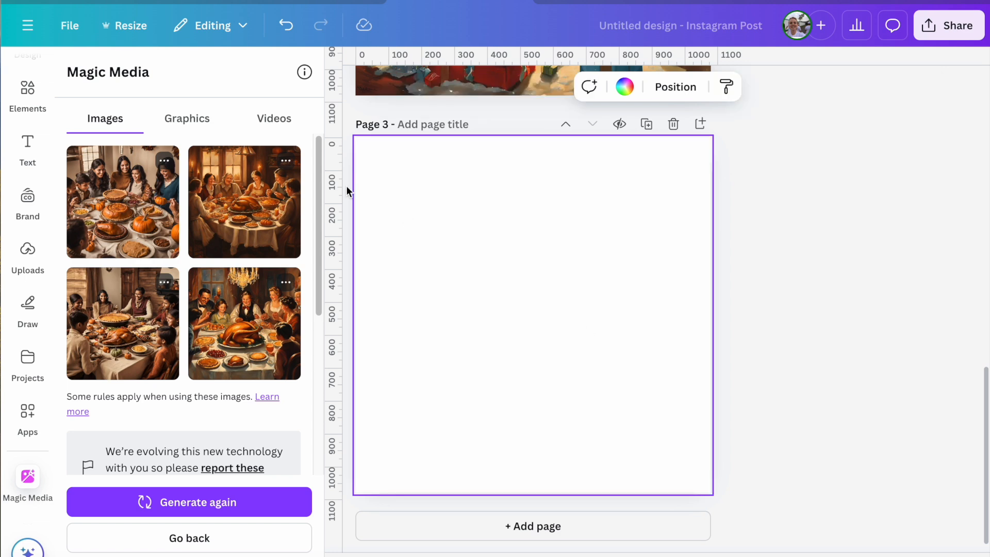
left_click(244, 202)
right_click(550, 278)
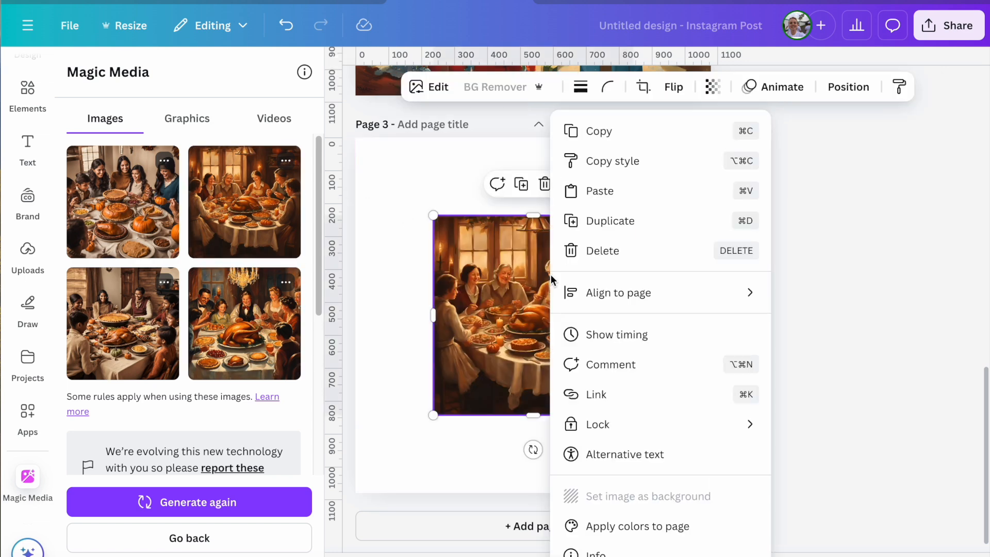
left_click(622, 497)
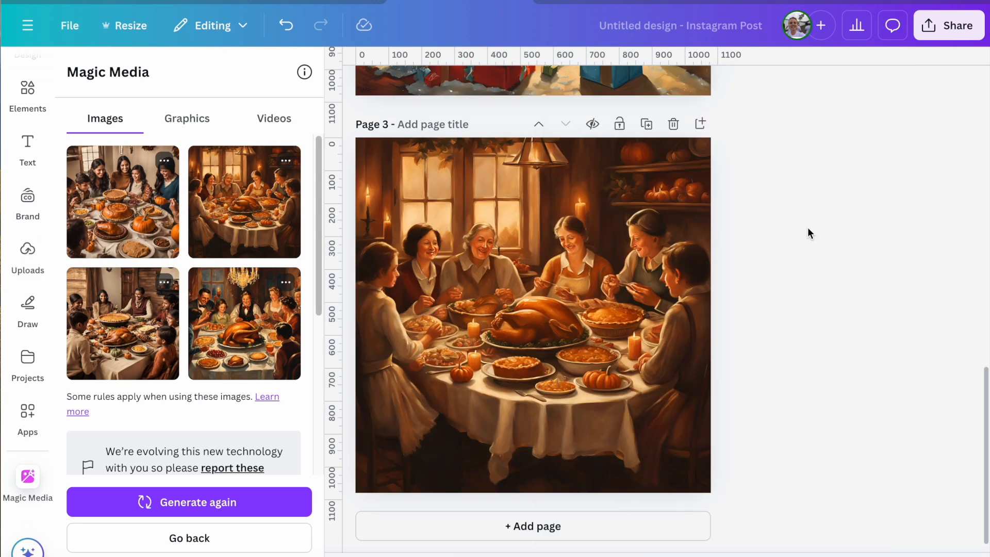
- Replace the page 3 background with the first generated Thanksgiving image, the family gathered around pumpkins and pies
left_click(622, 243)
key("Delete")
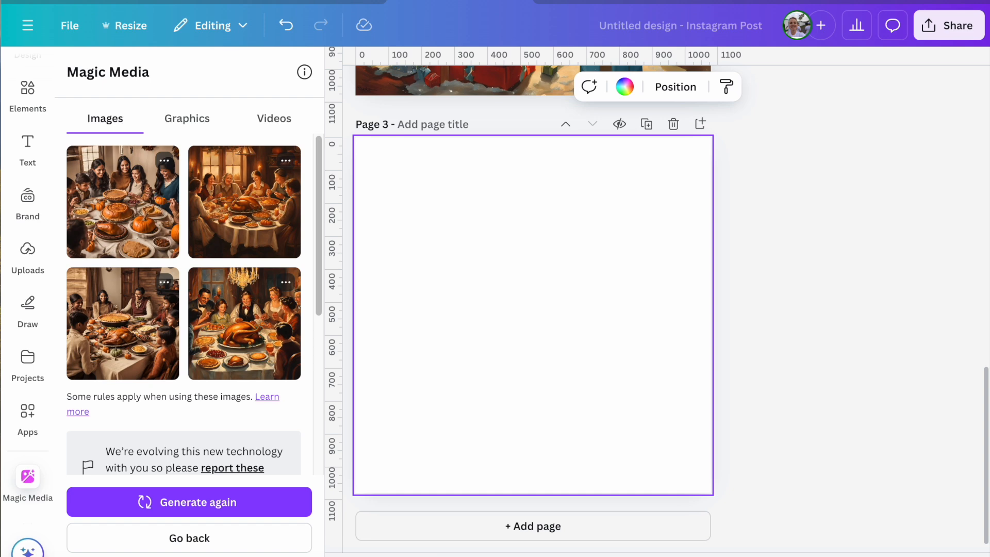
left_click(100, 179)
right_click(569, 338)
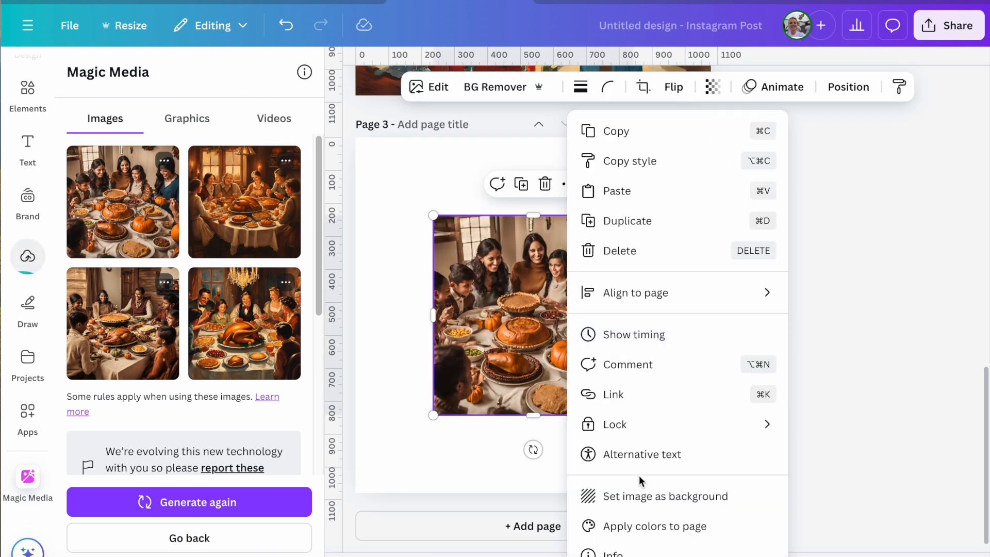
left_click(640, 499)
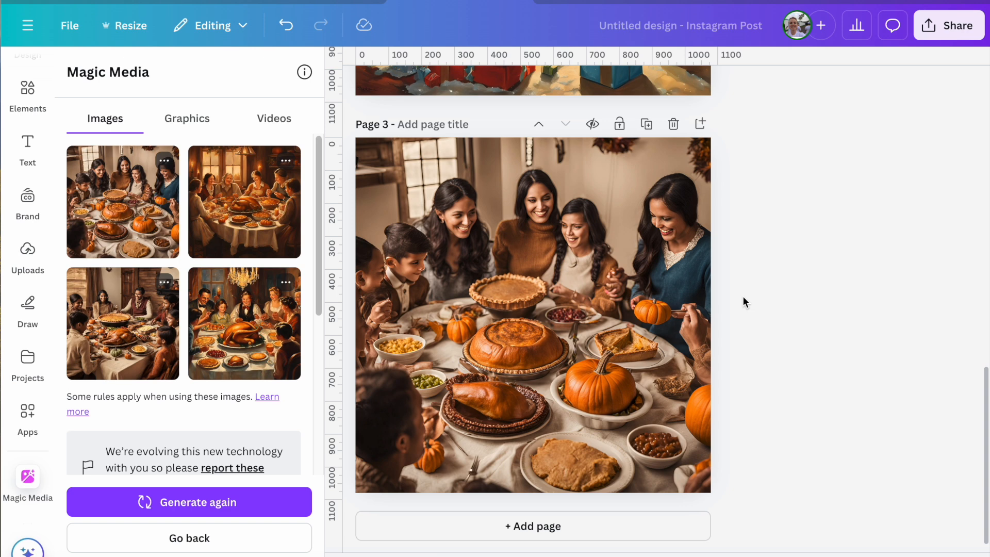
- Delete the current page 3 background and use the third generated Thanksgiving image as the background
left_click(536, 280)
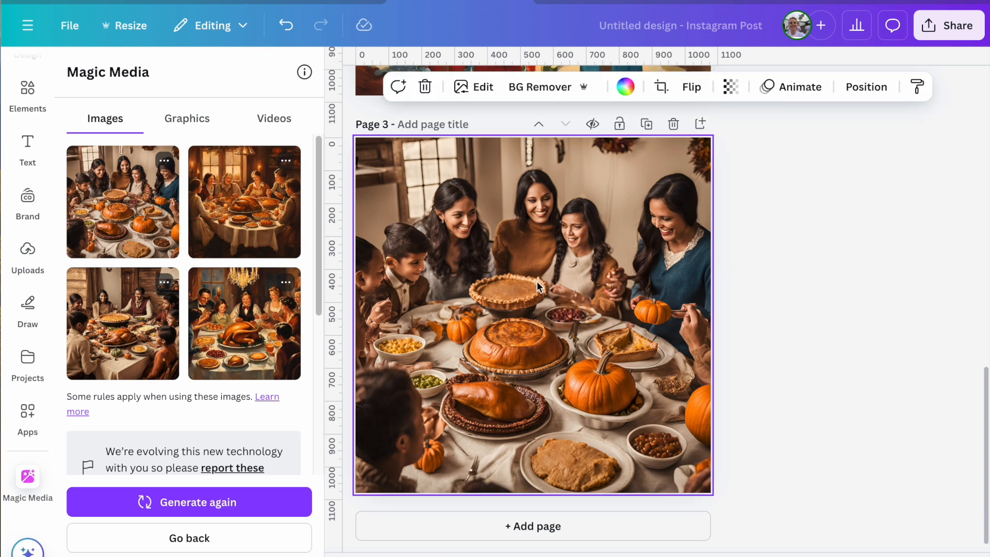
key("Delete")
left_click(131, 330)
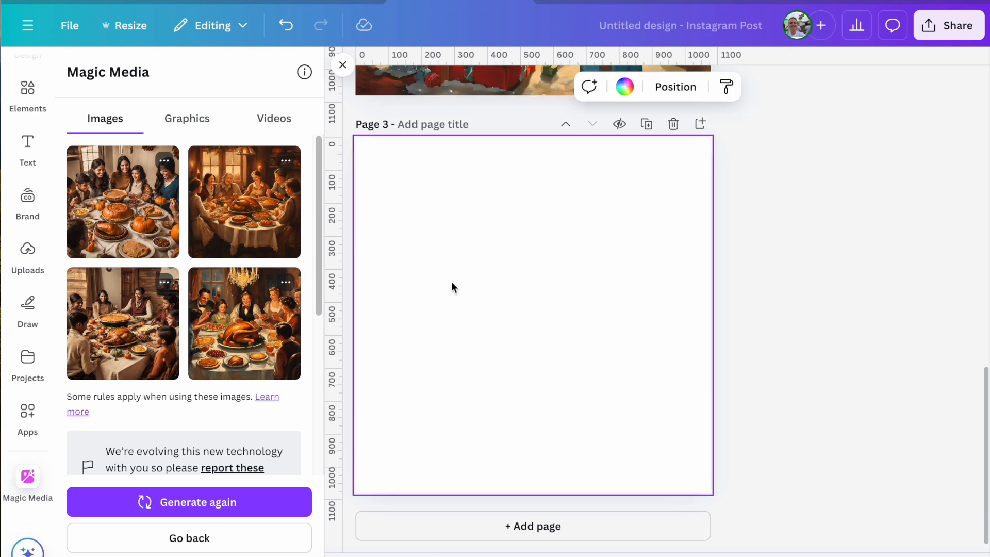
right_click(548, 304)
mouse_move(577, 308)
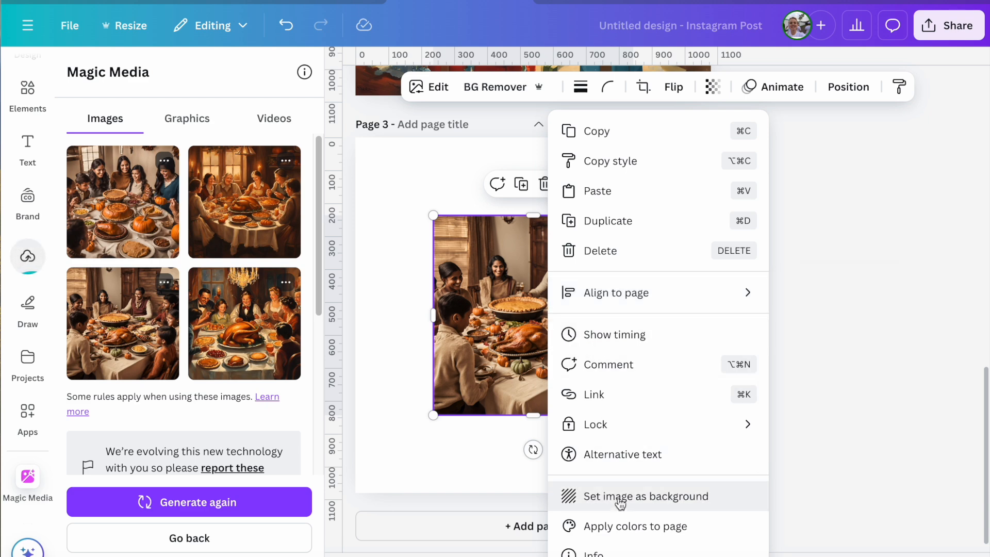
left_click(620, 498)
- Remove the page 3 background image and generate a new set of images from the same Thanksgiving prompt
left_click(586, 285)
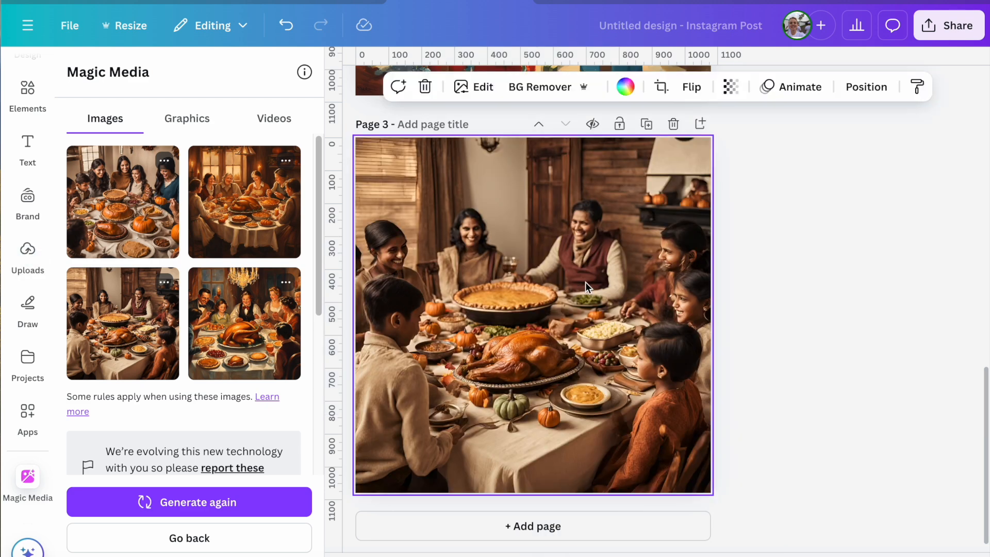
key("Delete")
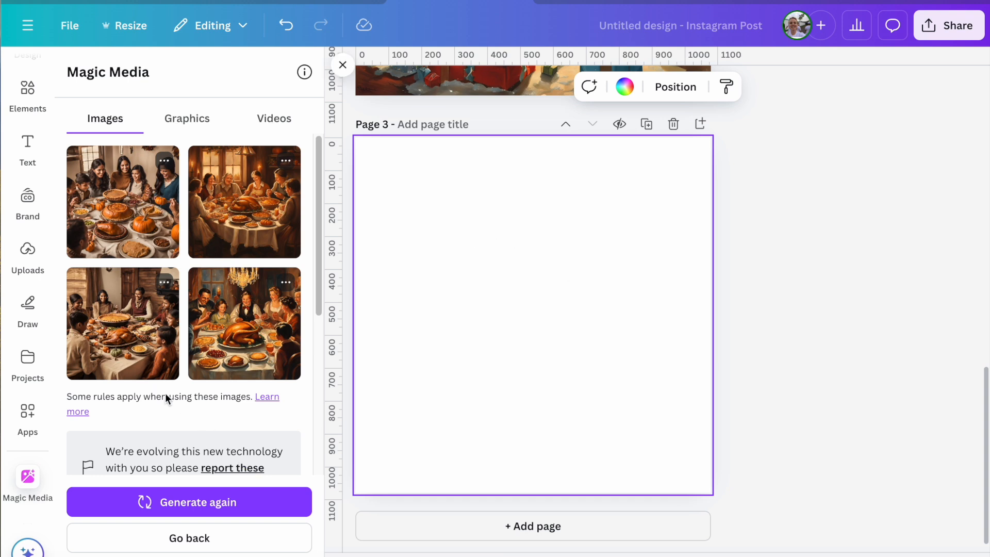
left_click(196, 503)
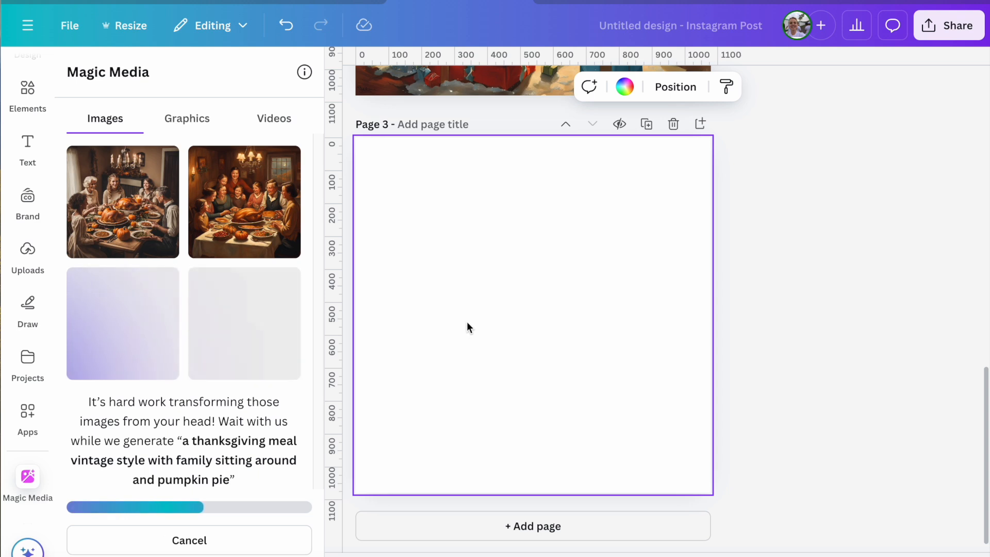
- Set the second image of the new Thanksgiving batch as the background of page 3
left_click(244, 206)
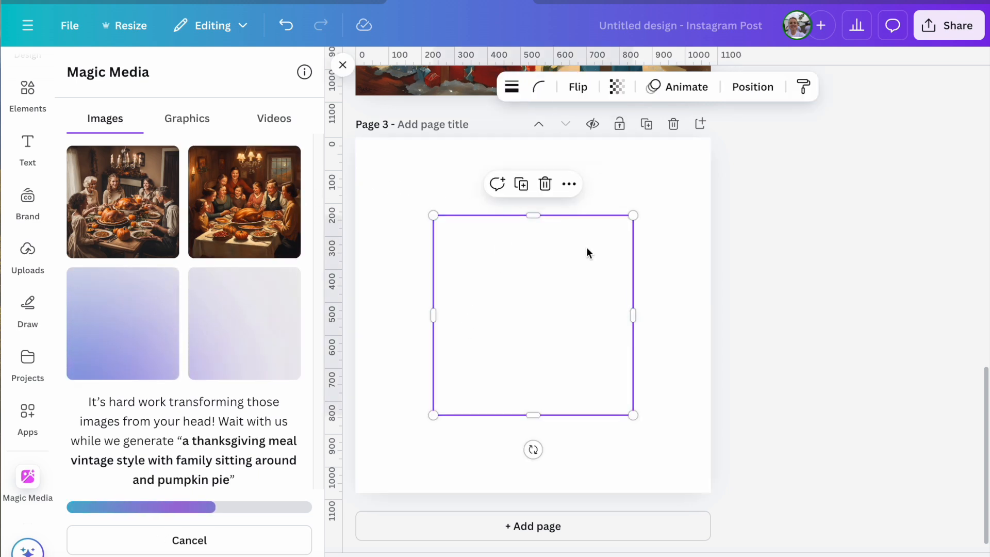
right_click(578, 293)
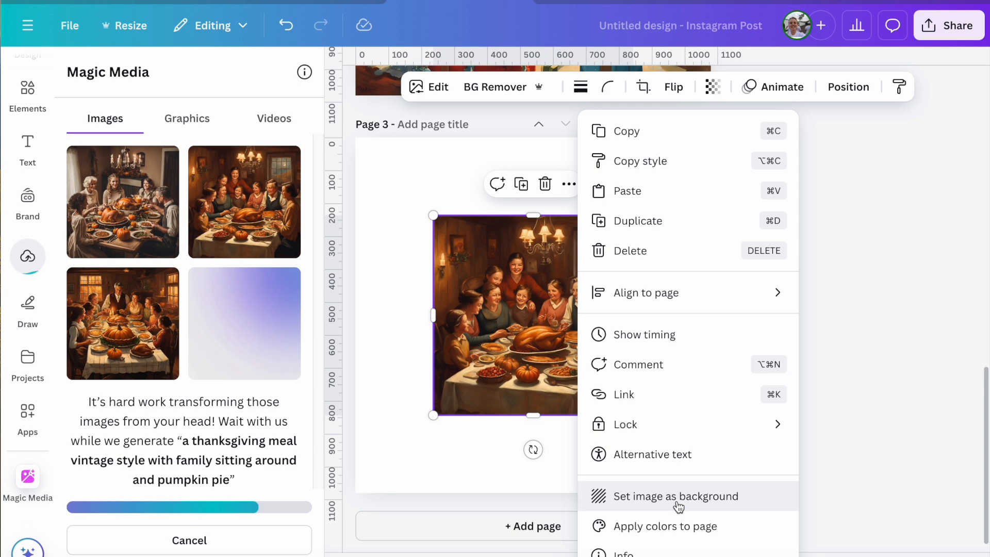
left_click(680, 504)
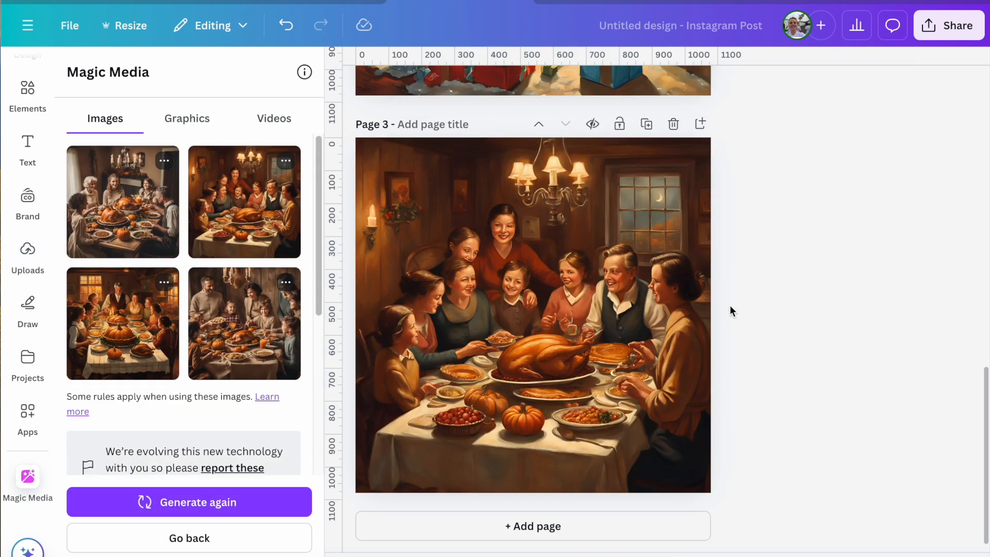
- Replace the page 3 background with the fourth image of the new Thanksgiving batch
left_click(244, 323)
right_click(566, 317)
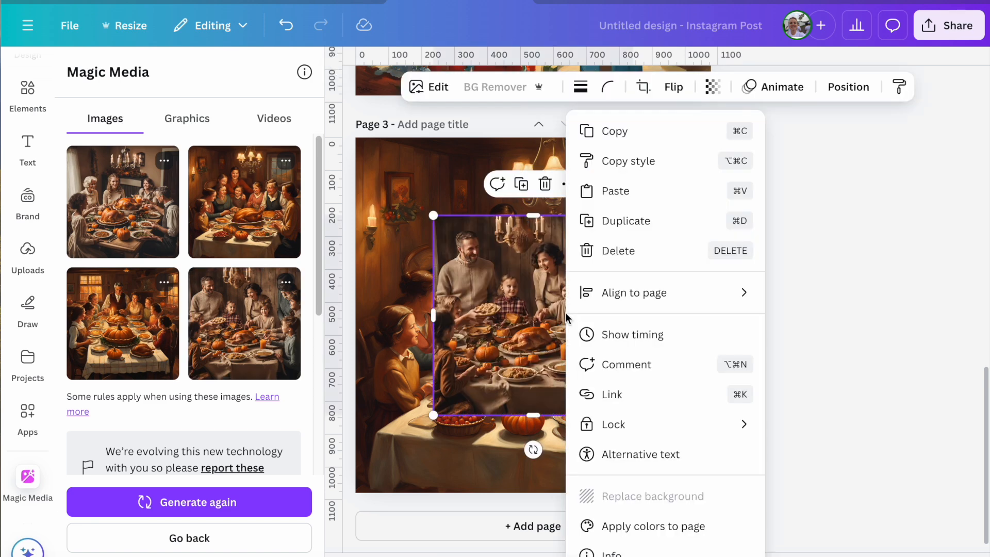
left_click(662, 496)
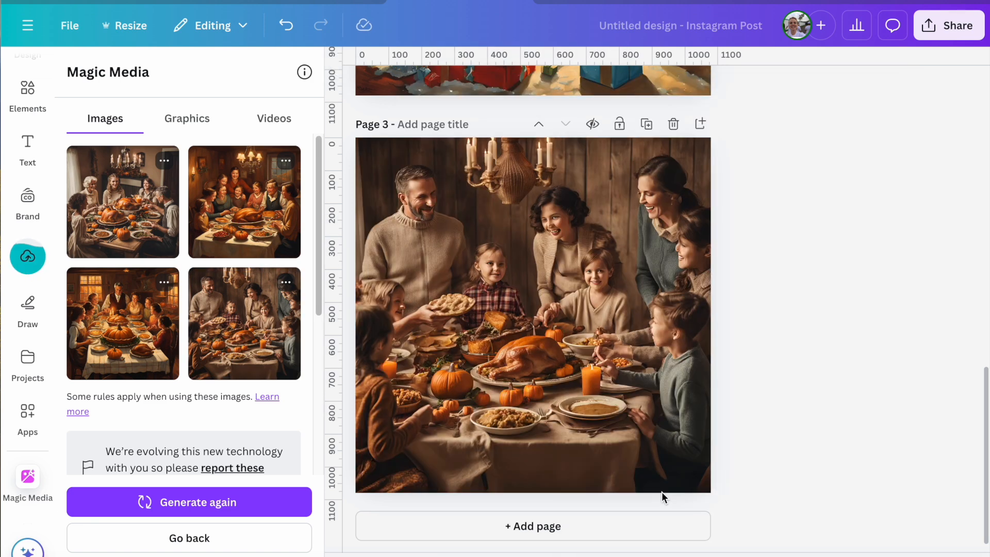
- Delete the Thanksgiving background from page 3 and clear the Thanksgiving prompt from the image description
left_click(573, 338)
key("Delete")
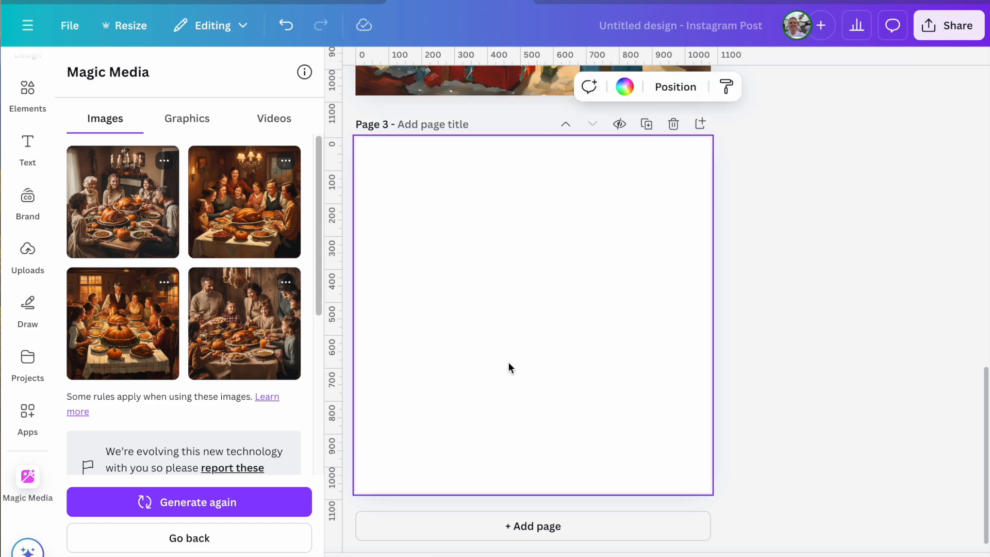
scroll(311, 441, "down", 5)
left_click_drag(263, 289, 76, 264)
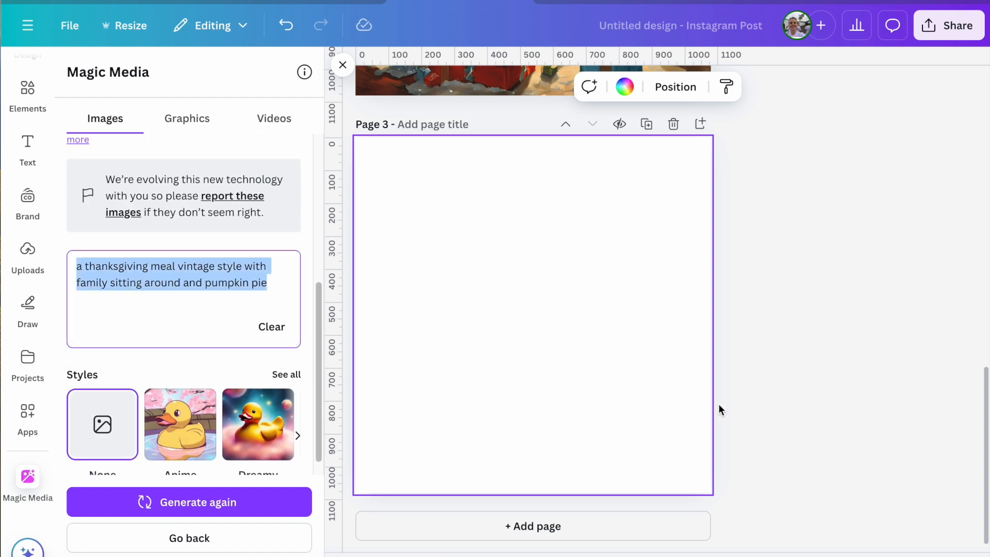
key("BackSpace")
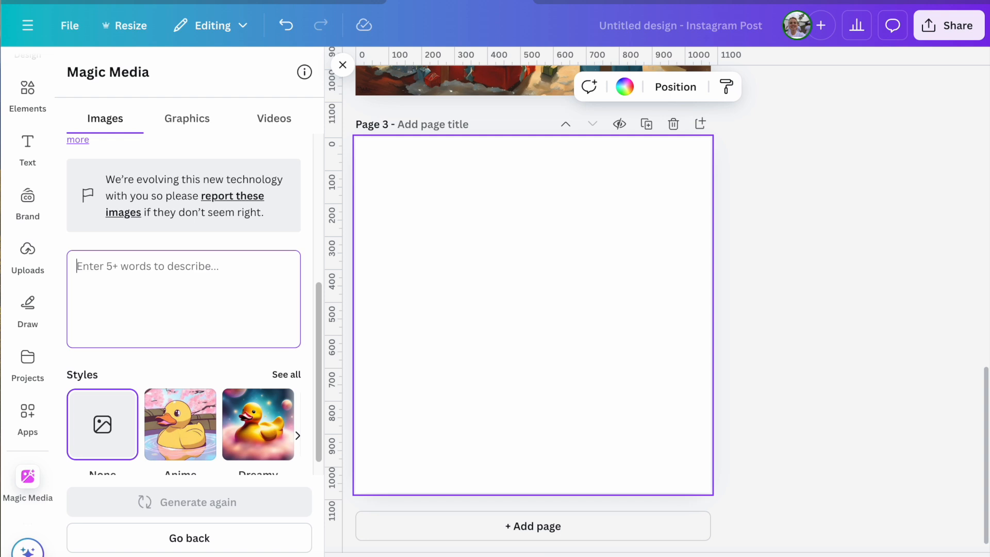
- Generate images from the prompt 'a "sheet ghost" vintage style not scary but in a spooky background set'
type("a \"s")
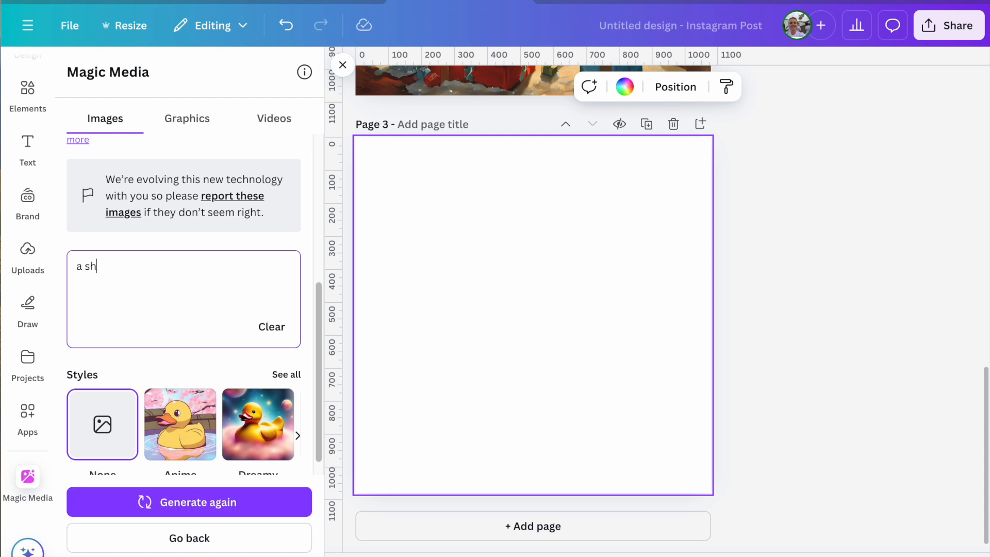
type("heet ghost\" vintage style not scary")
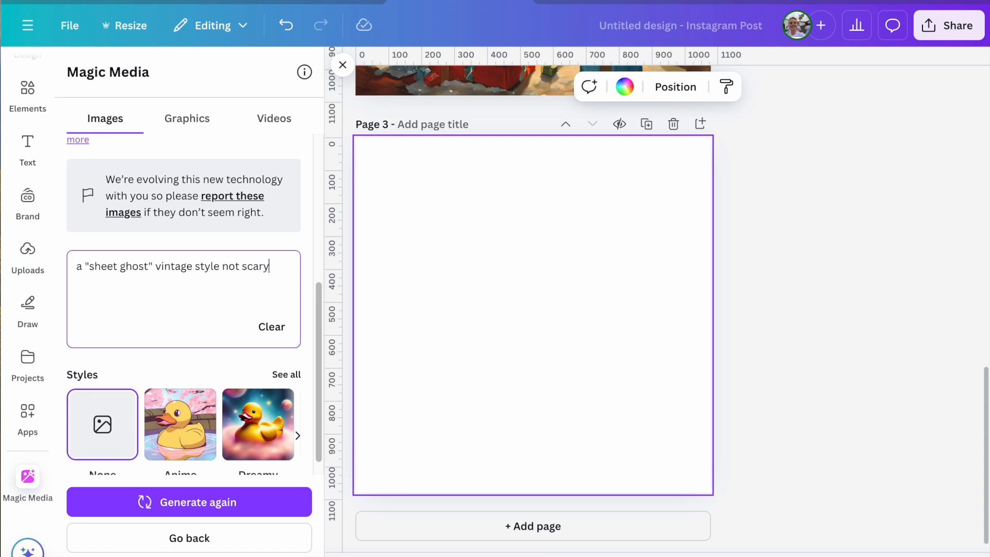
type(" but in a spooky background ")
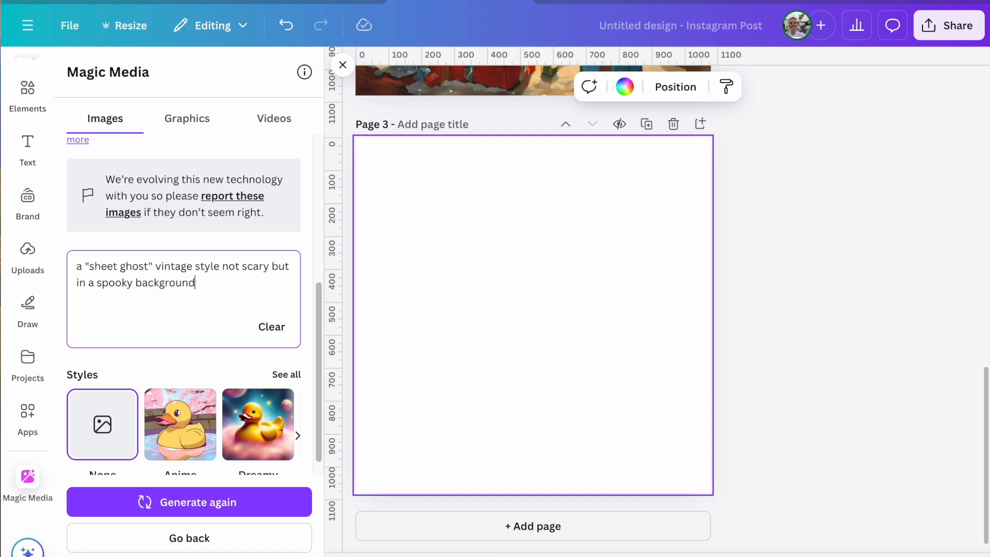
type("setting")
key("Return")
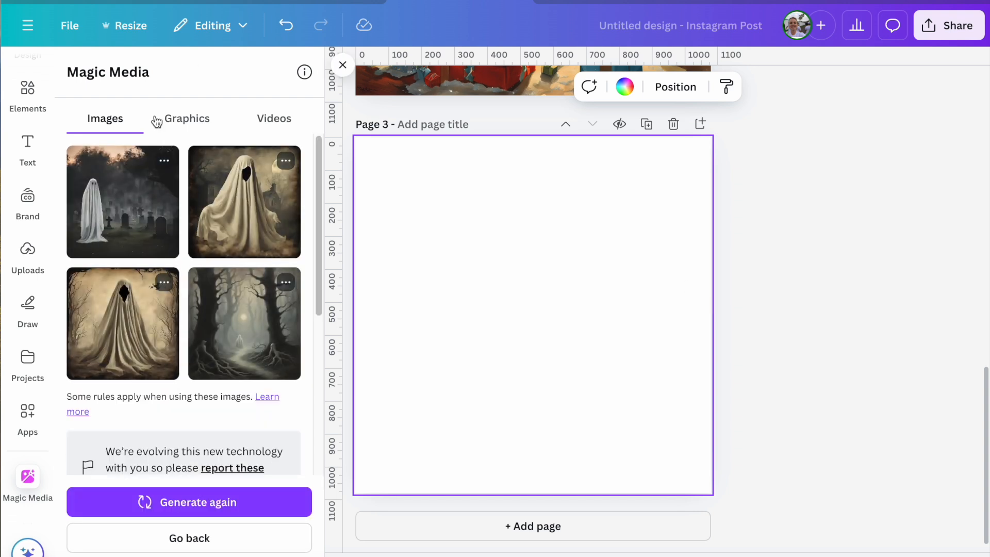
- Set the first generated image, the sheet ghost in a graveyard, as the page 3 background and add a fourth page
left_click(126, 193)
right_click(581, 312)
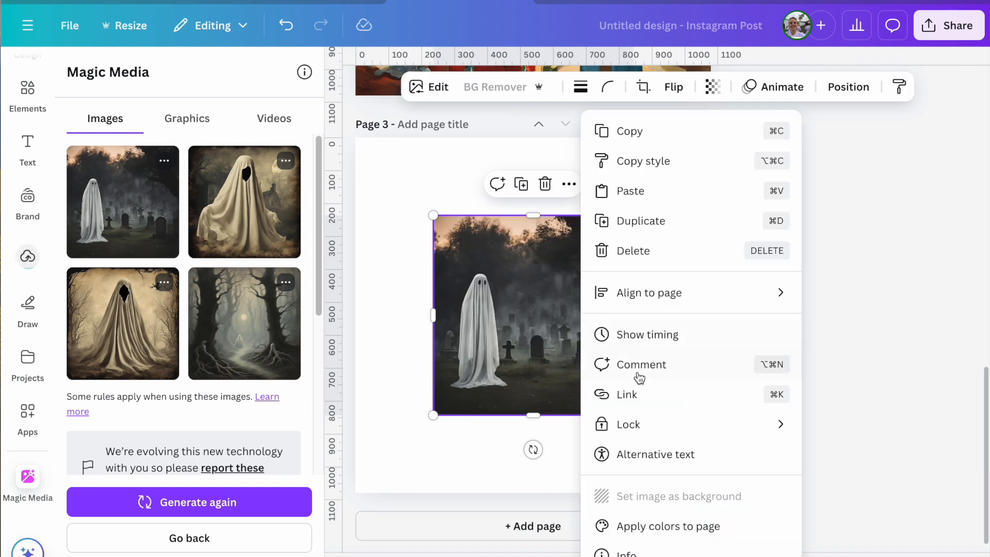
left_click(664, 496)
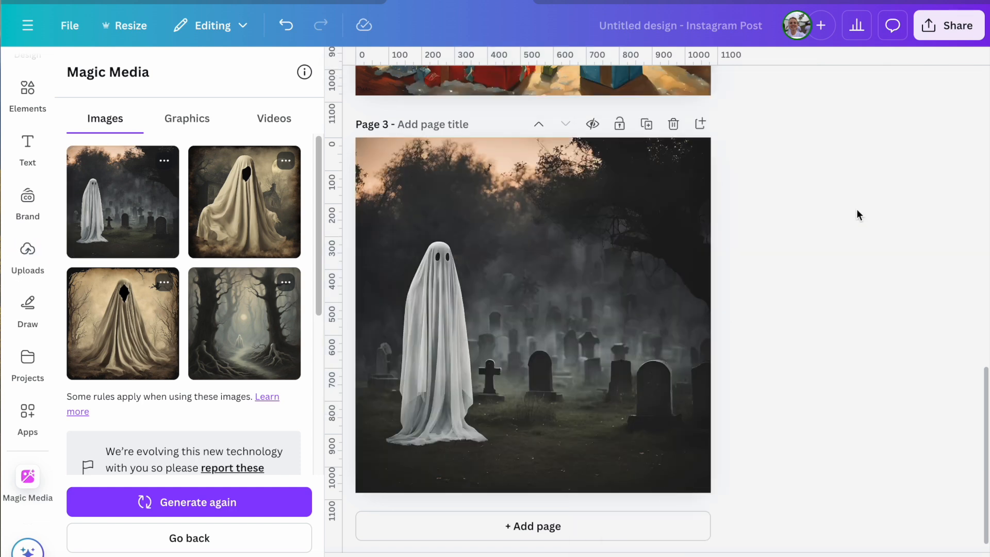
left_click(549, 515)
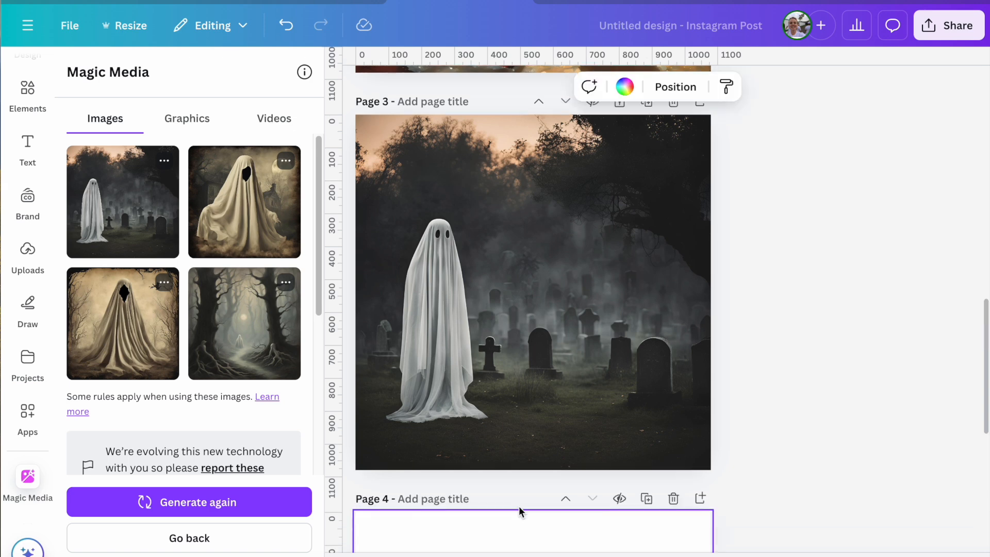
- Choose the Moody photography style for the sheet ghost image generation
scroll(116, 385, "down", 5)
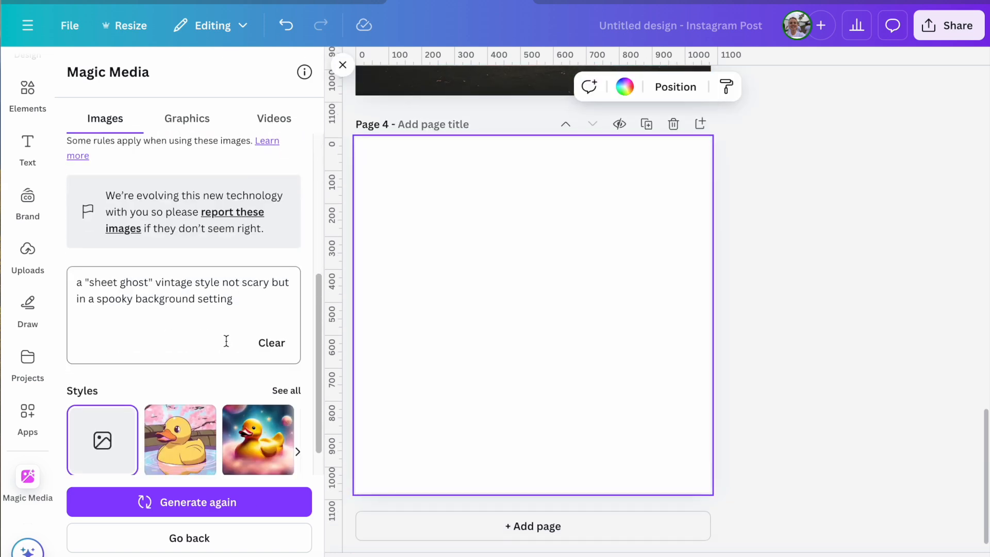
scroll(226, 341, "down", 1)
left_click(288, 354)
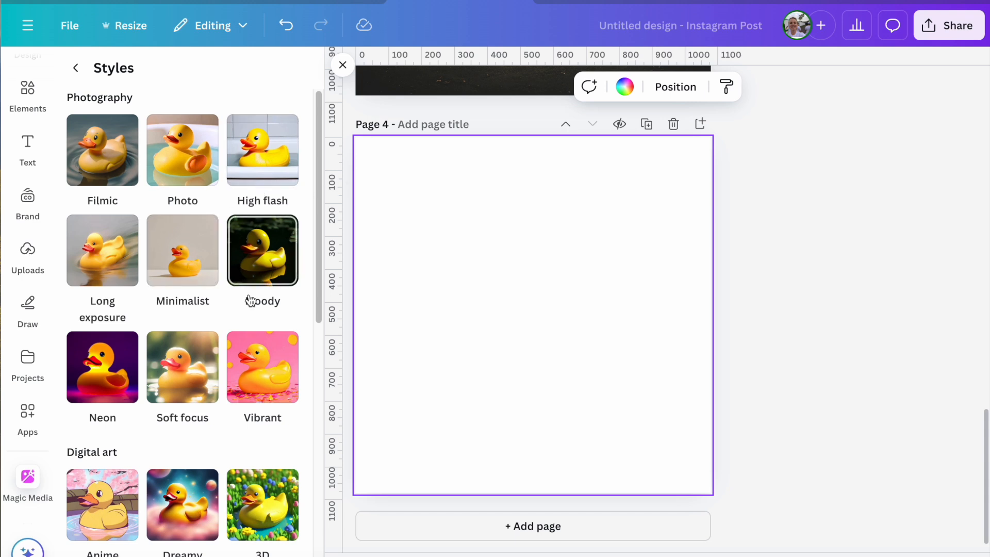
left_click(257, 236)
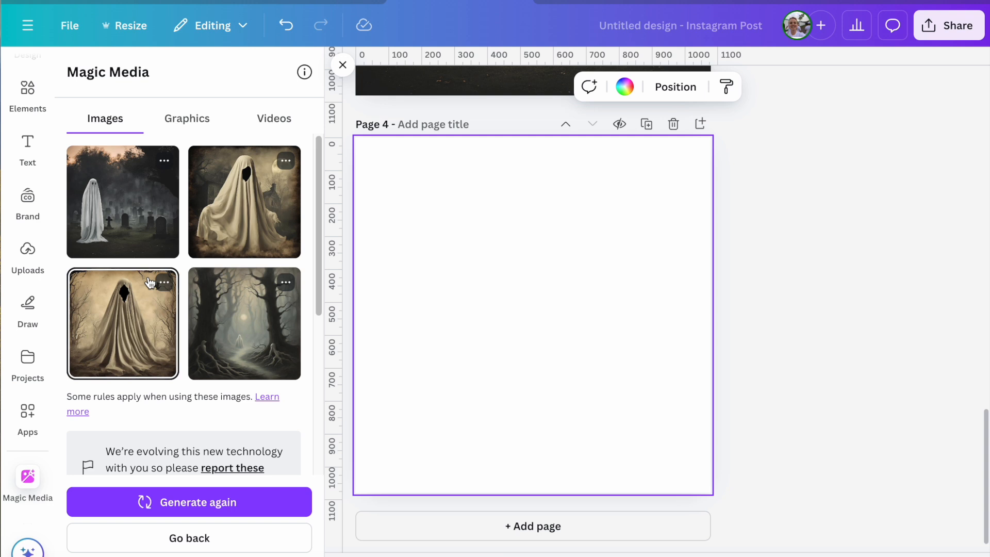
- Replace 'spooky background setting' with 'old house' in the ghost prompt and generate new images
scroll(189, 289, "down", 5)
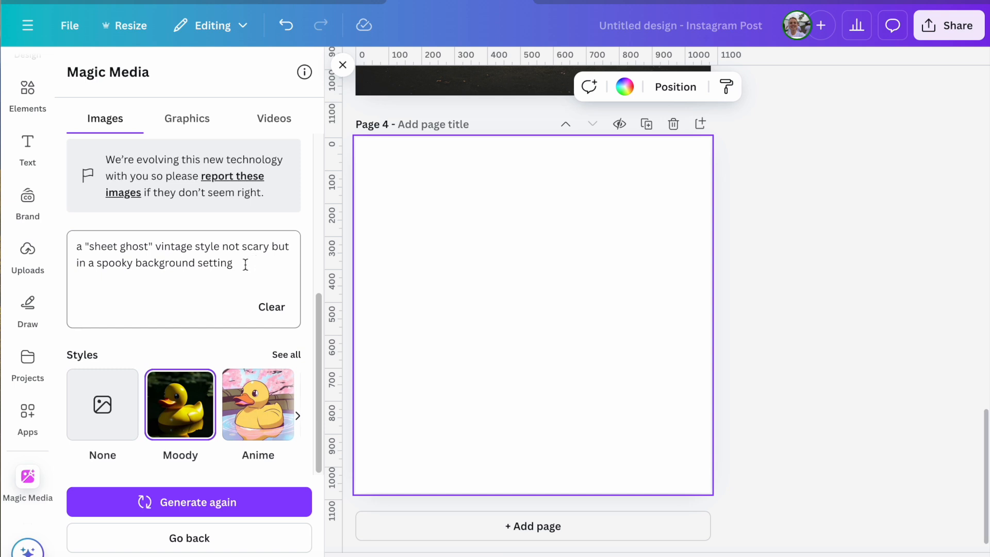
left_click_drag(242, 264, 99, 268)
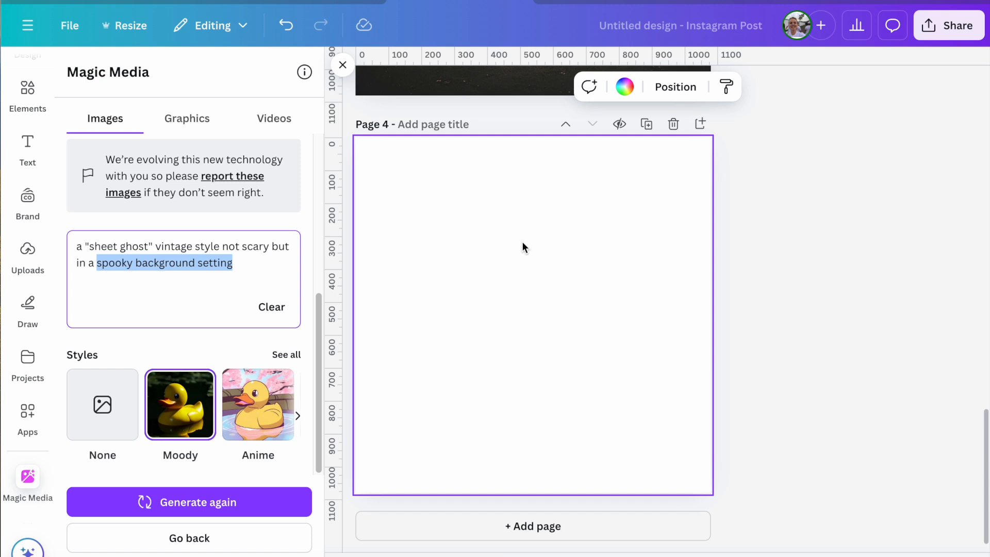
type("old house")
key("Return")
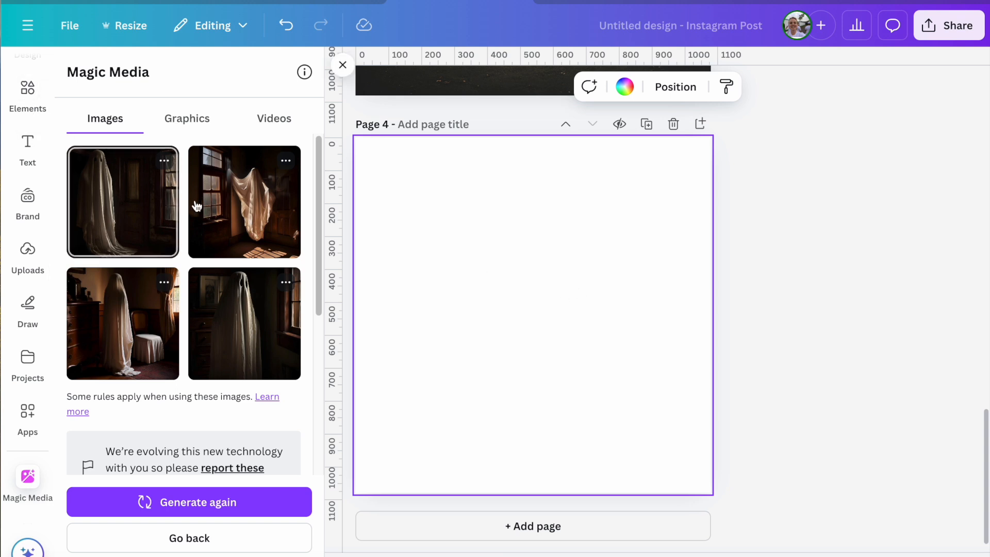
- Place the second generated image, the floating sheet ghost beside a window, on page 4 and set it as the background
left_click(230, 234)
right_click(571, 283)
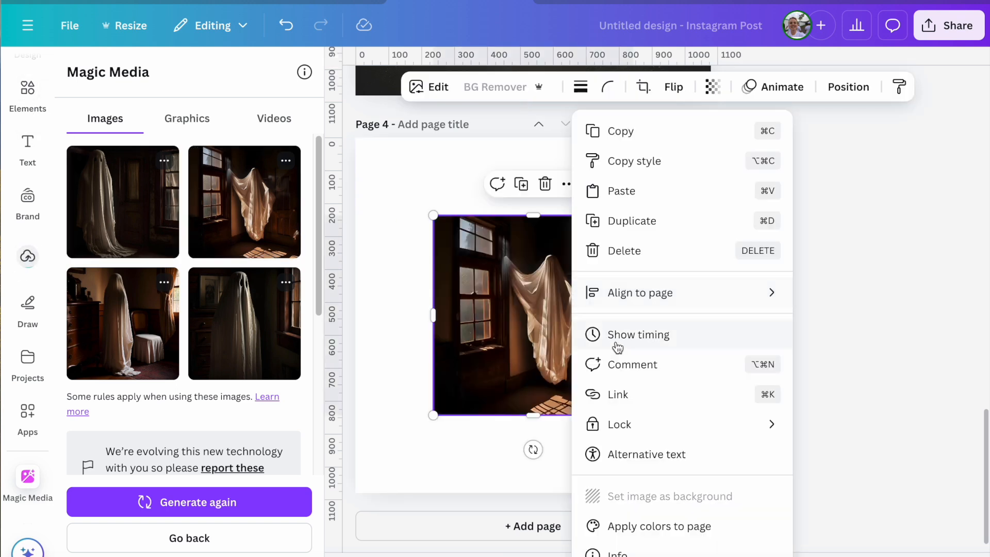
left_click(631, 497)
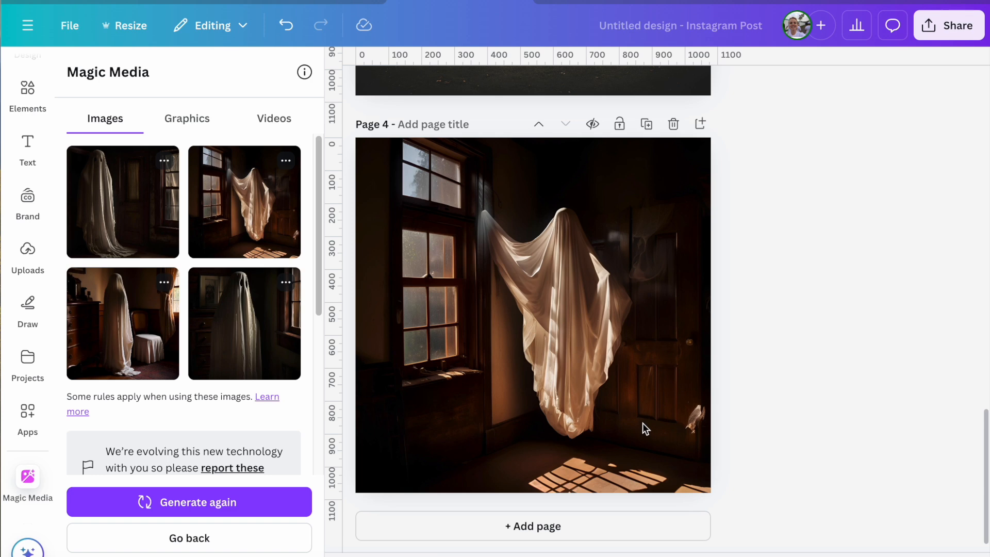
- Change the prompt to 'a "sheet ghost" vintage style not scary but looking like a portrait painting' and generate new images
scroll(155, 307, "down", 5)
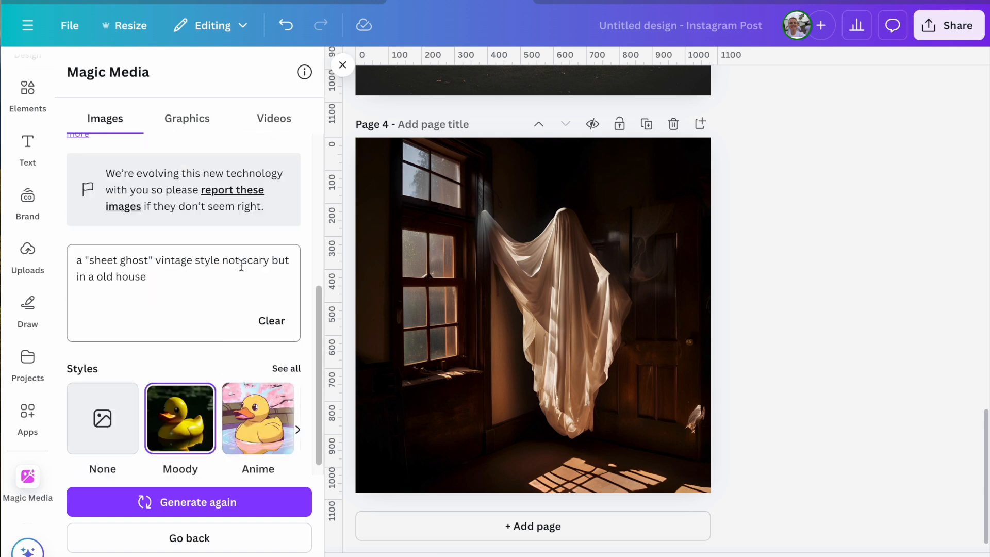
left_click(189, 278)
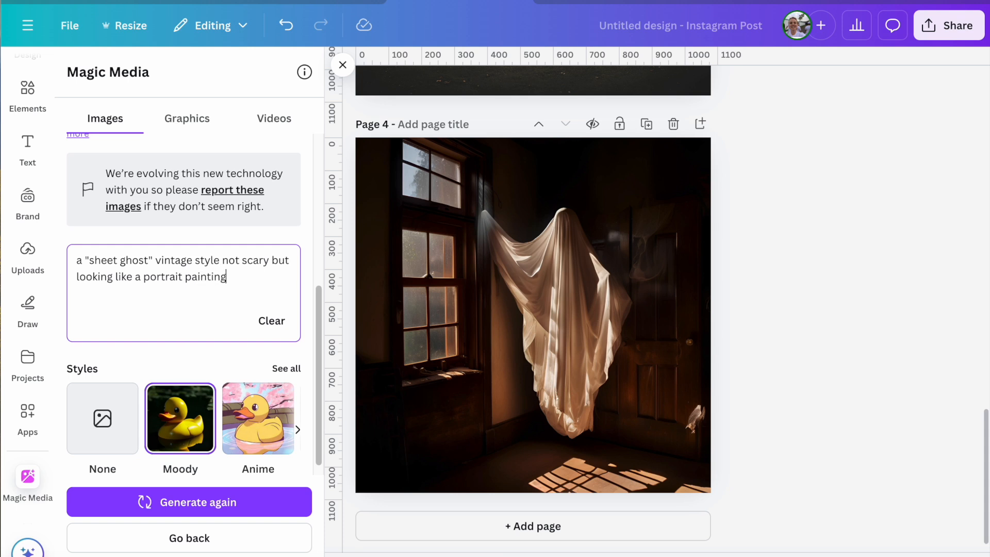
left_click(198, 499)
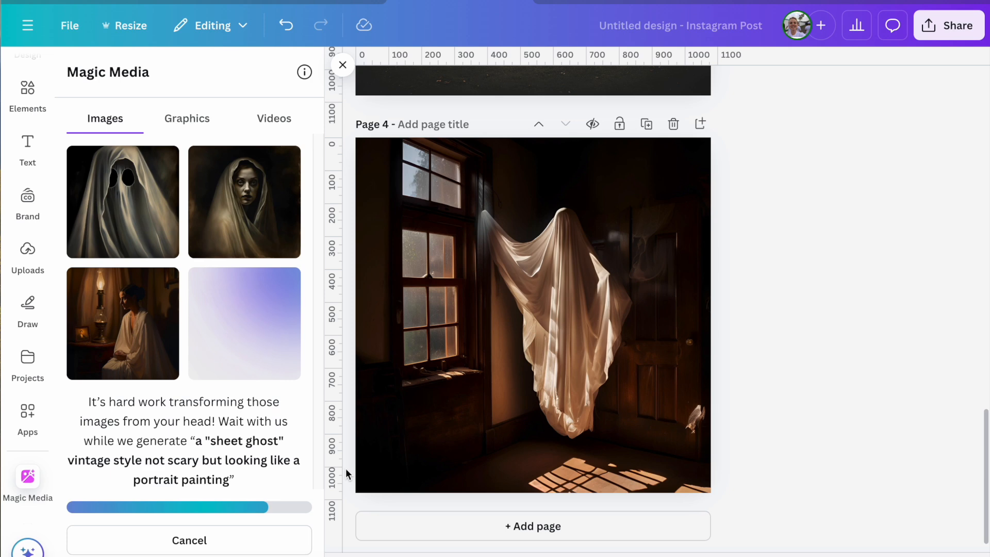
- Add a fifth page and set the fourth generated image, the ghost portrait with candles, as its background
left_click(568, 537)
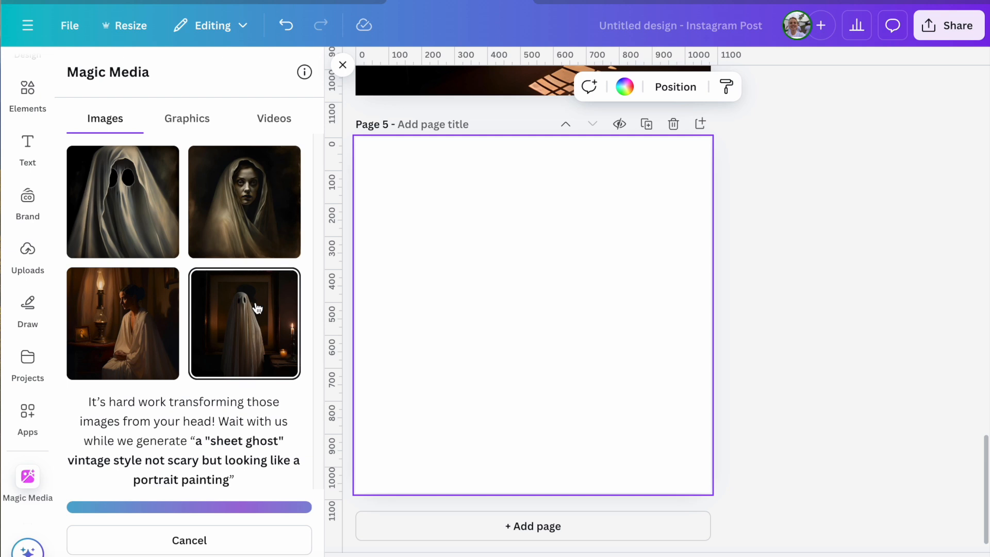
left_click(257, 308)
right_click(537, 286)
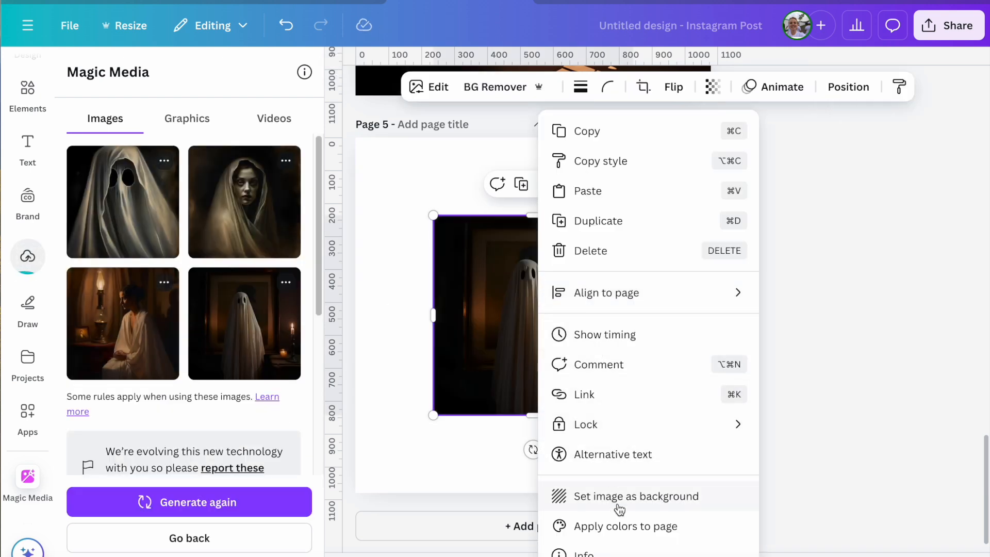
left_click(619, 498)
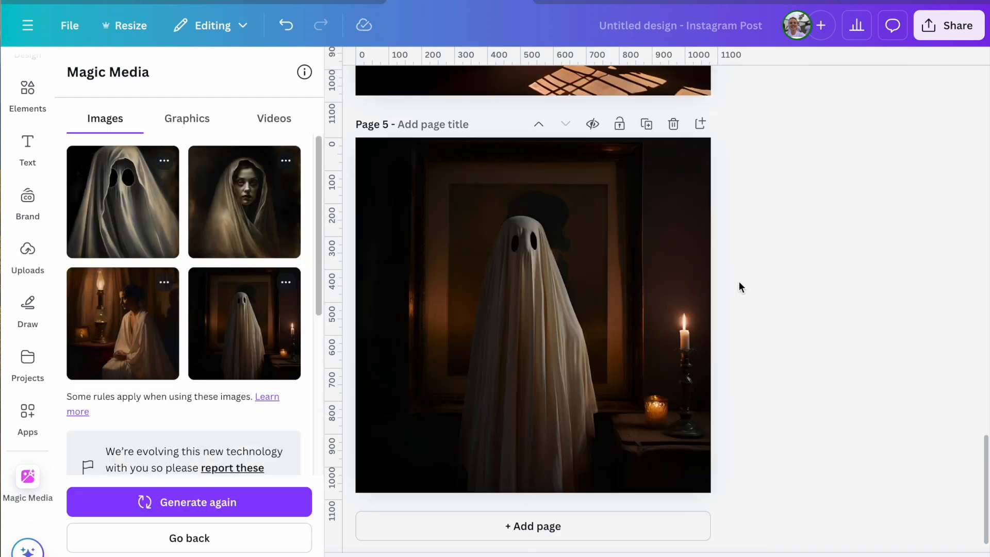
- Add a sixth page and review the backgrounds on the earlier pages
left_click(524, 525)
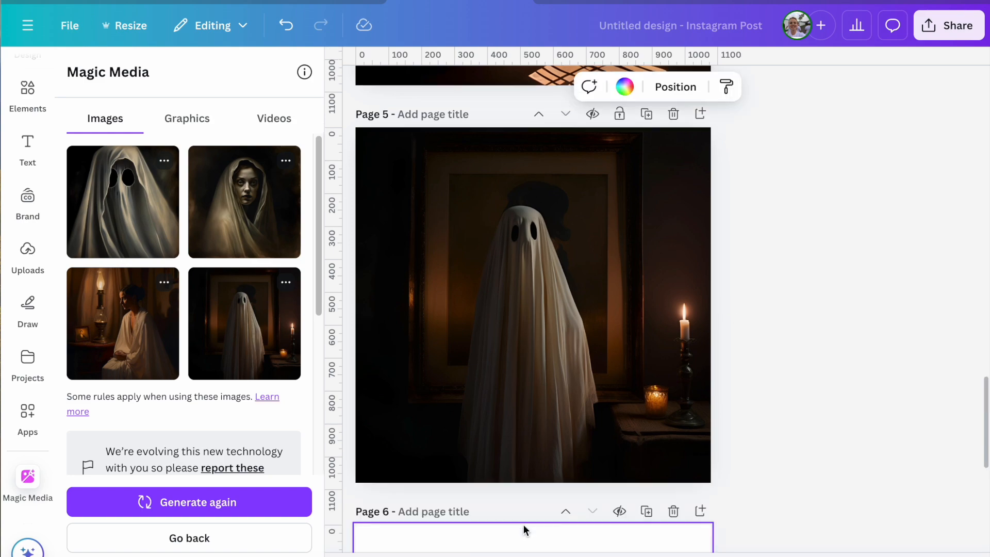
scroll(734, 388, "up", 15)
scroll(679, 370, "up", 10)
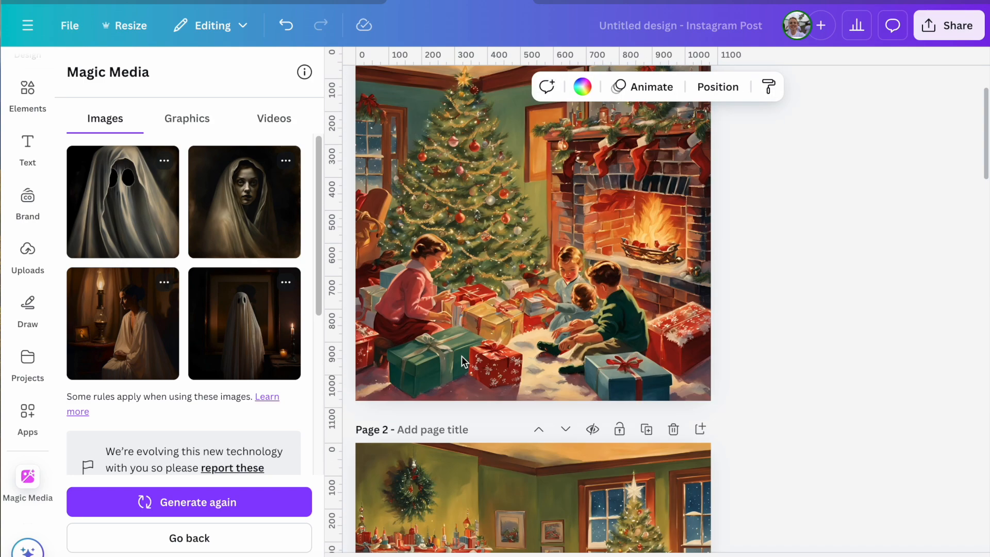
scroll(632, 394, "down", 10)
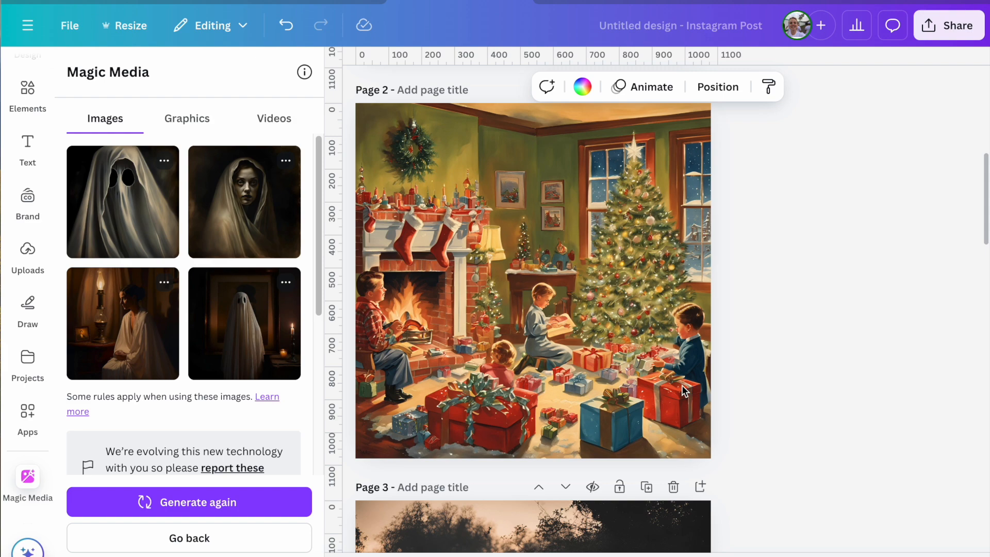
scroll(691, 387, "down", 20)
scroll(634, 415, "down", 15)
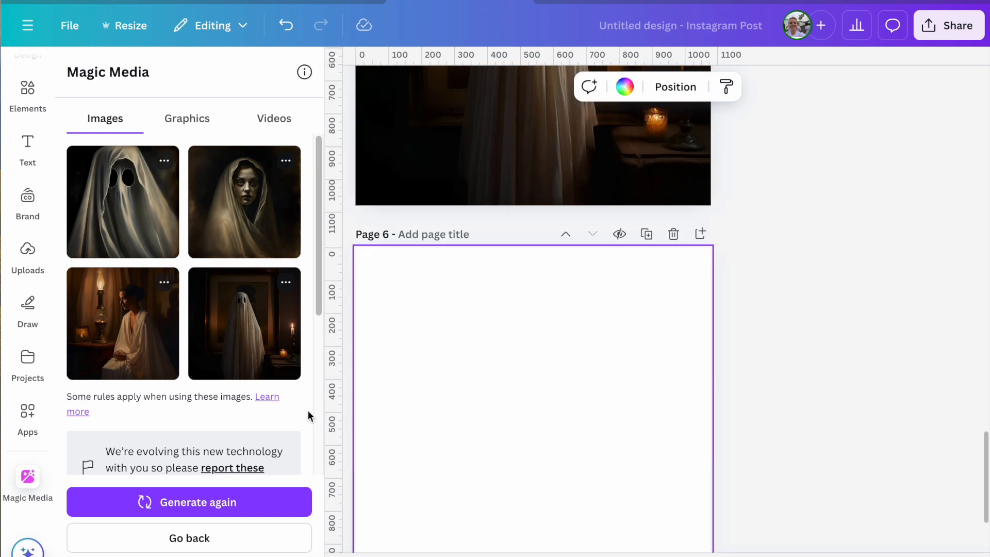
scroll(422, 291, "down", 2)
- Switch Magic Media to video generation and paste the copied 1950s Christmas morning description as the prompt
left_click(268, 121)
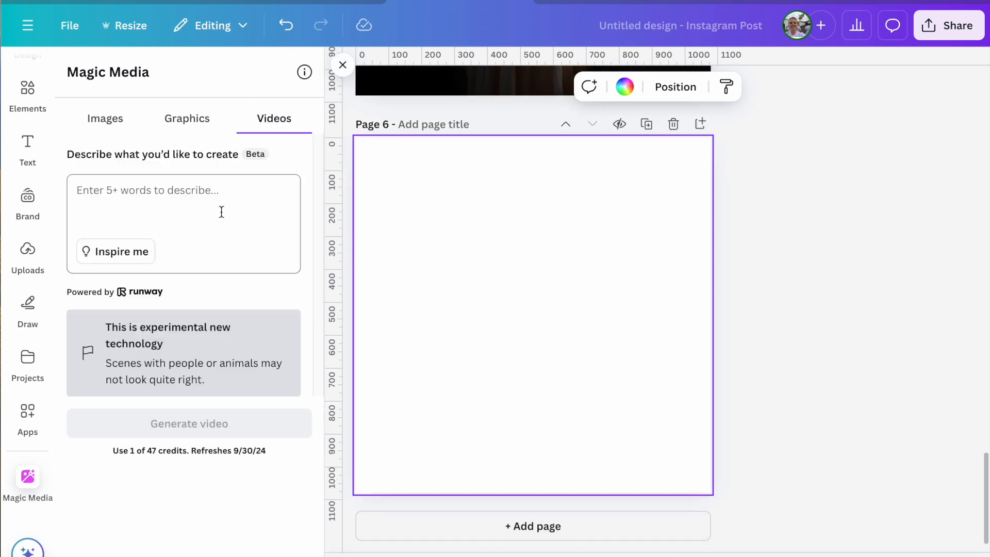
left_click(187, 196)
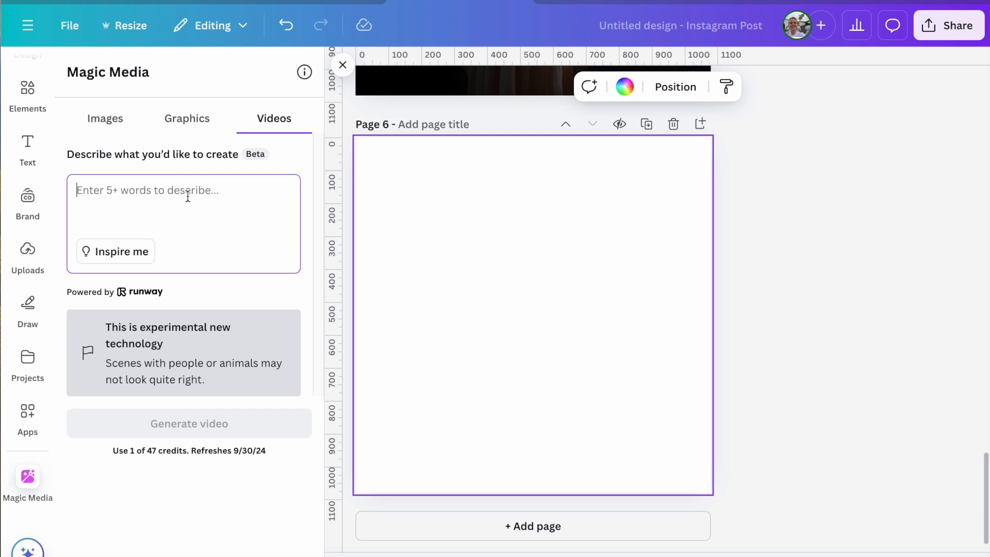
right_click(225, 209)
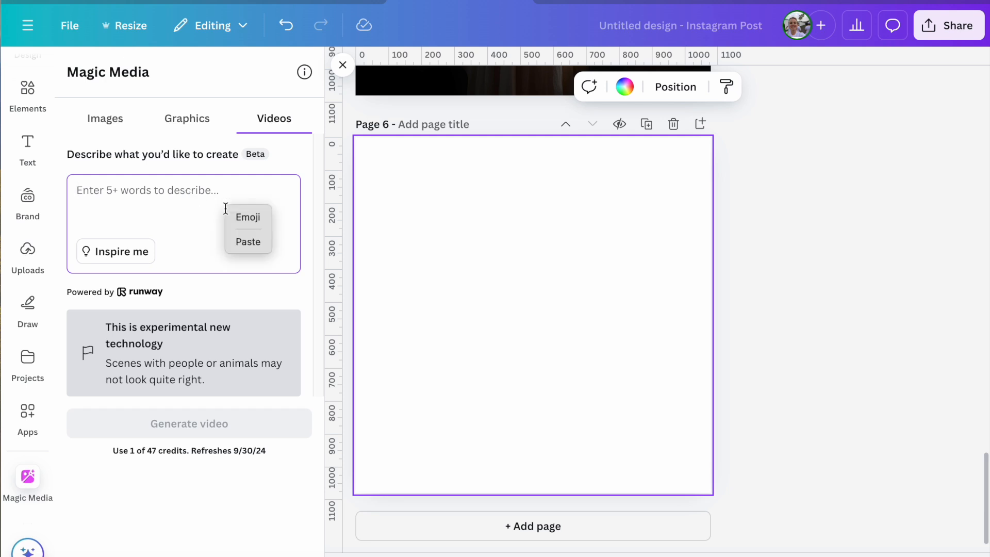
left_click(241, 241)
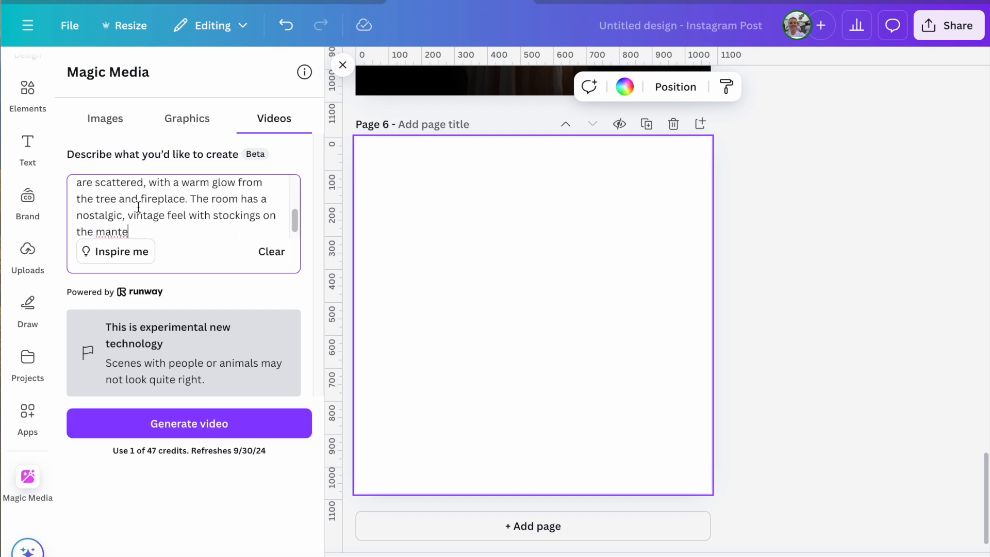
- Shorten the video prompt by removing the leading 'A' and the phrase 'like wooden trains and dolls'
scroll(216, 223, "up", 5)
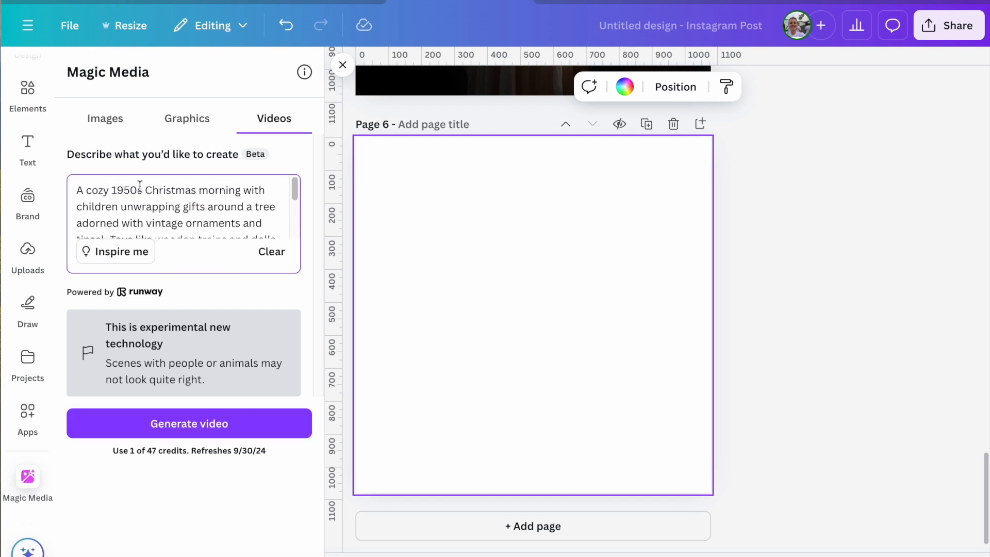
double_click(87, 190)
key("BackSpace")
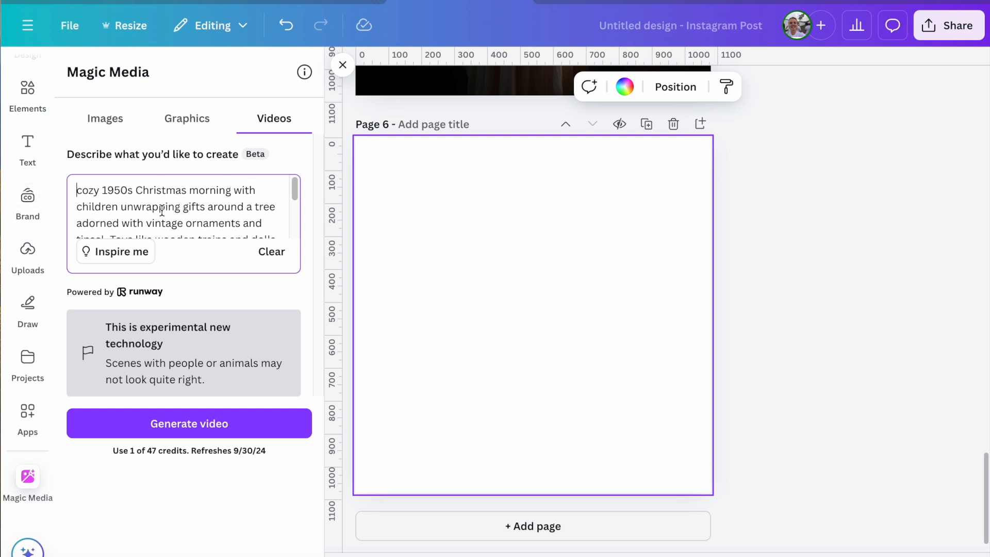
scroll(234, 215, "down", 1)
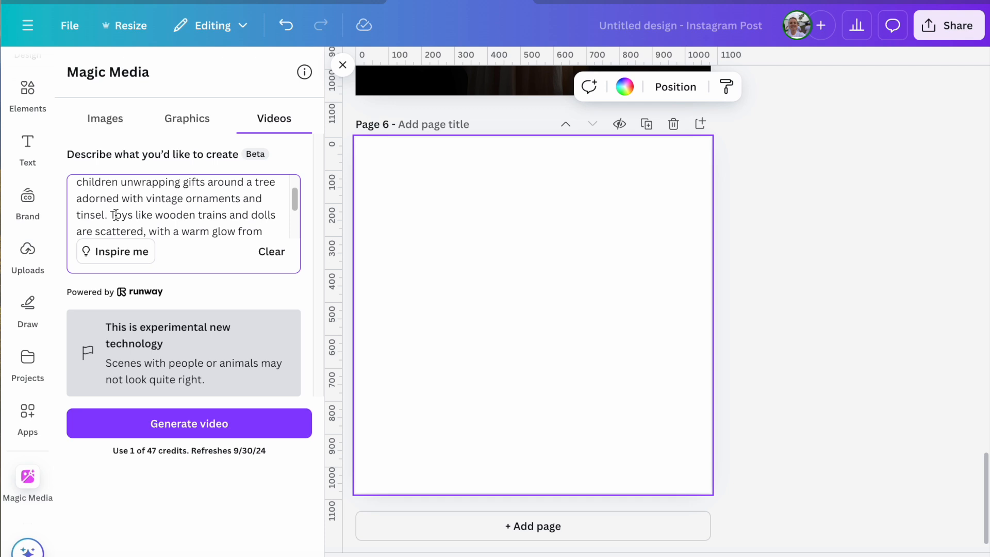
left_click_drag(138, 216, 273, 216)
key("BackSpace")
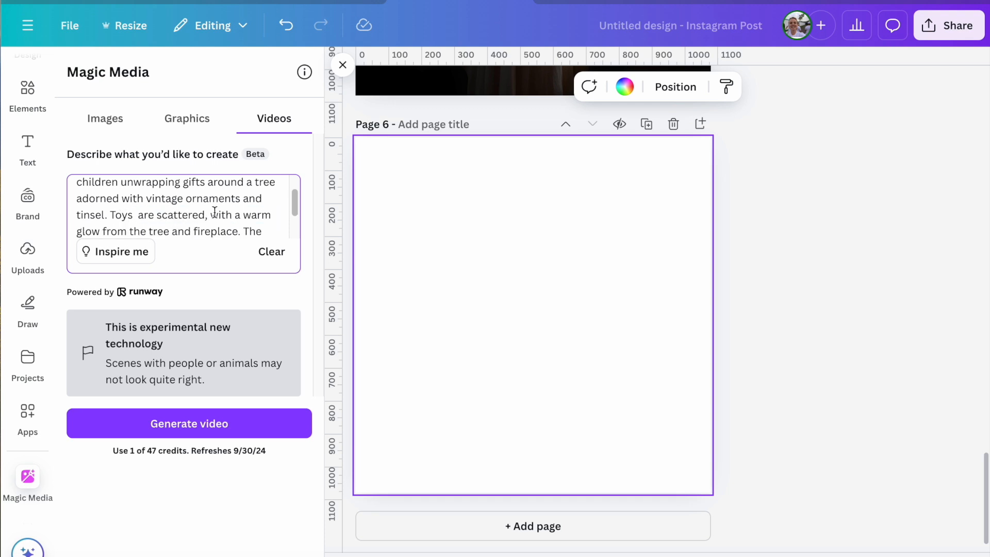
key("BackSpace")
- Complete the video prompt's ending as 'stockings on the mantel and snow outside' and generate the video
scroll(223, 205, "down", 2)
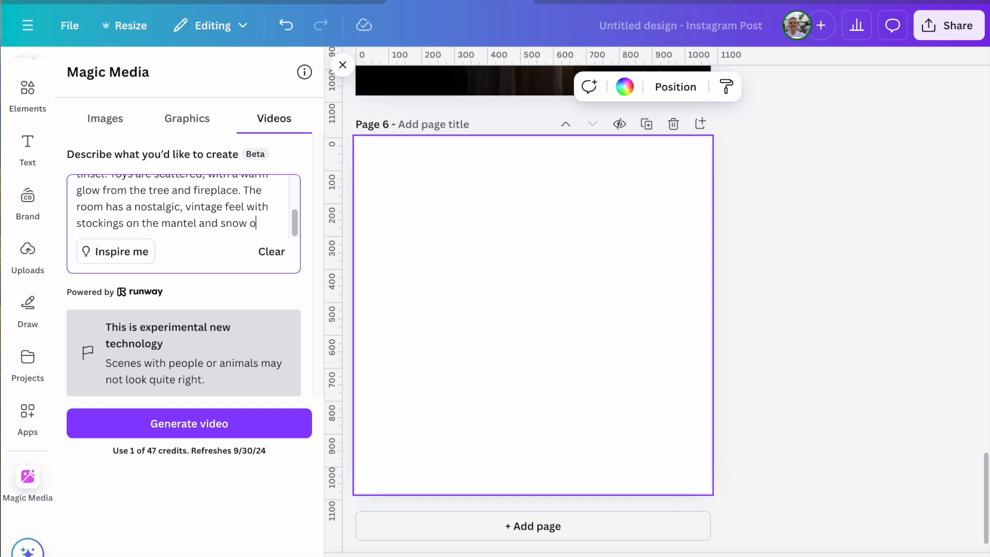
type("de")
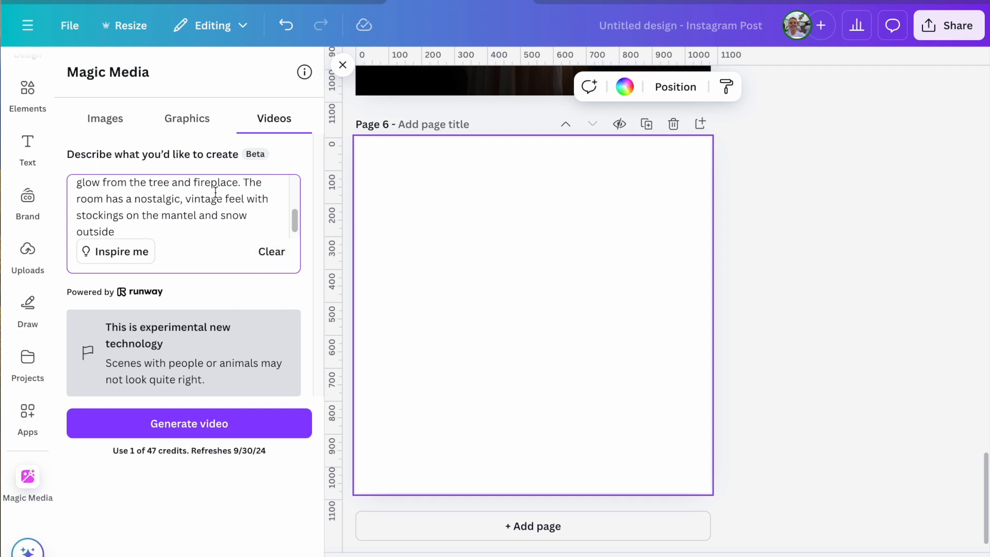
scroll(287, 206, "up", 5)
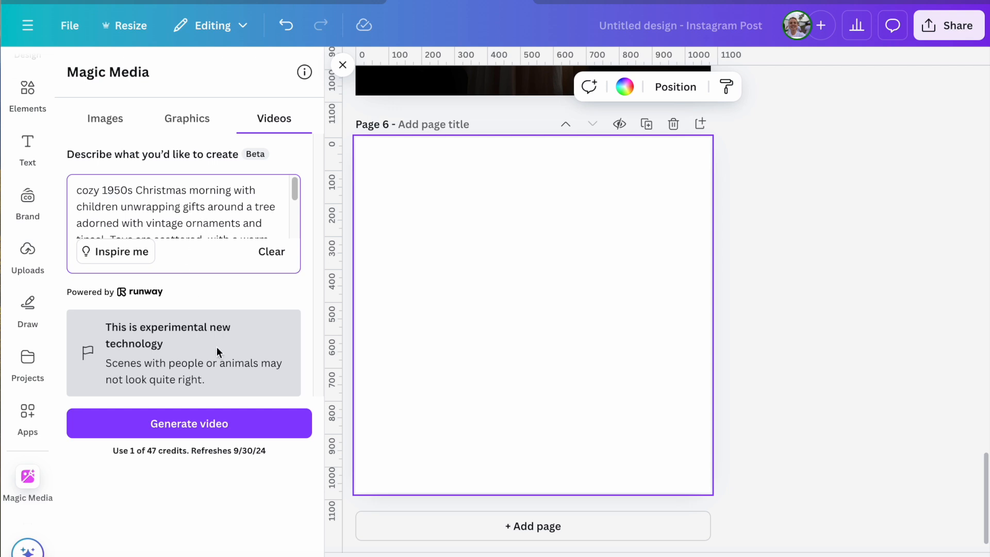
left_click(198, 427)
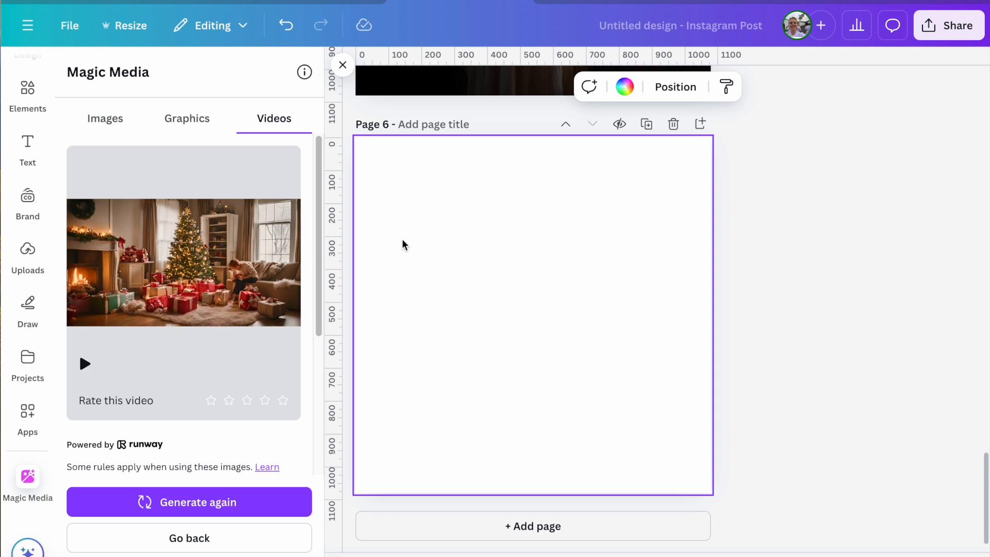
- Place the generated Christmas video on page 6, play it, and set it as the page background
left_click(249, 268)
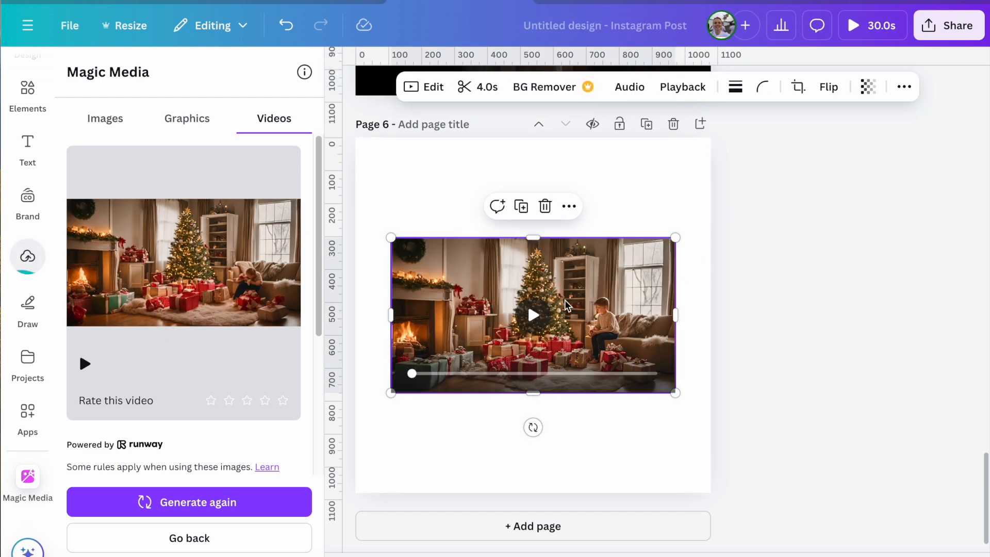
left_click(534, 317)
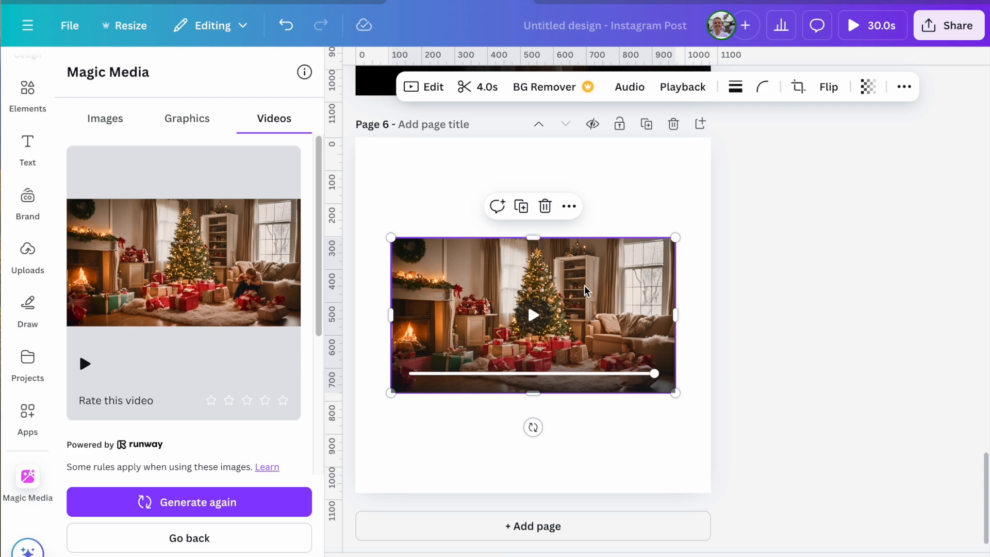
right_click(581, 309)
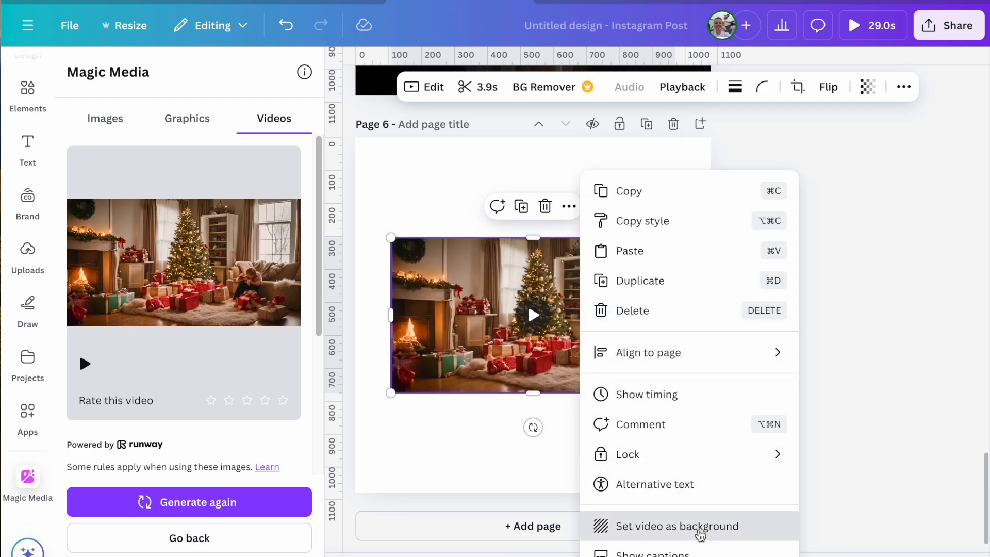
left_click(700, 531)
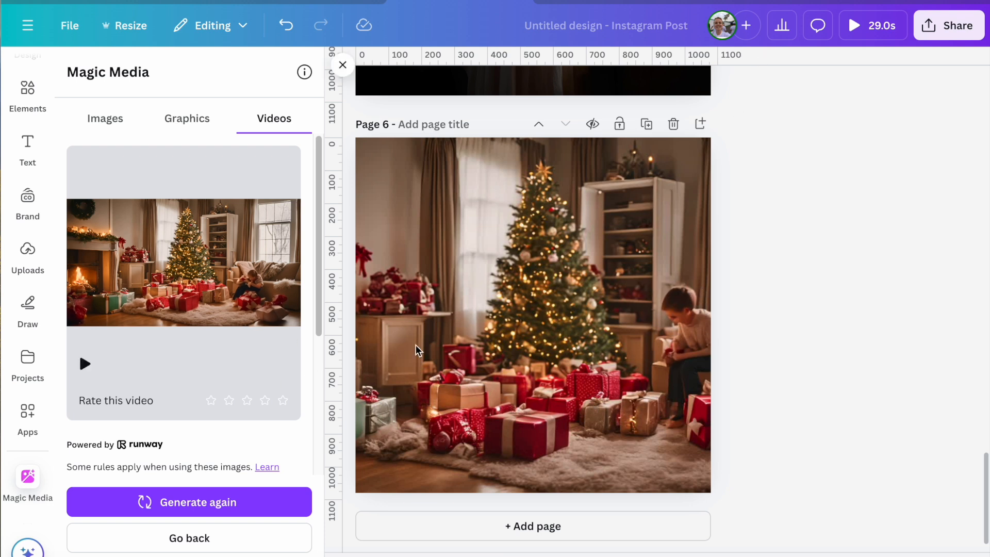
- Play a preview of the whole design
left_click(871, 26)
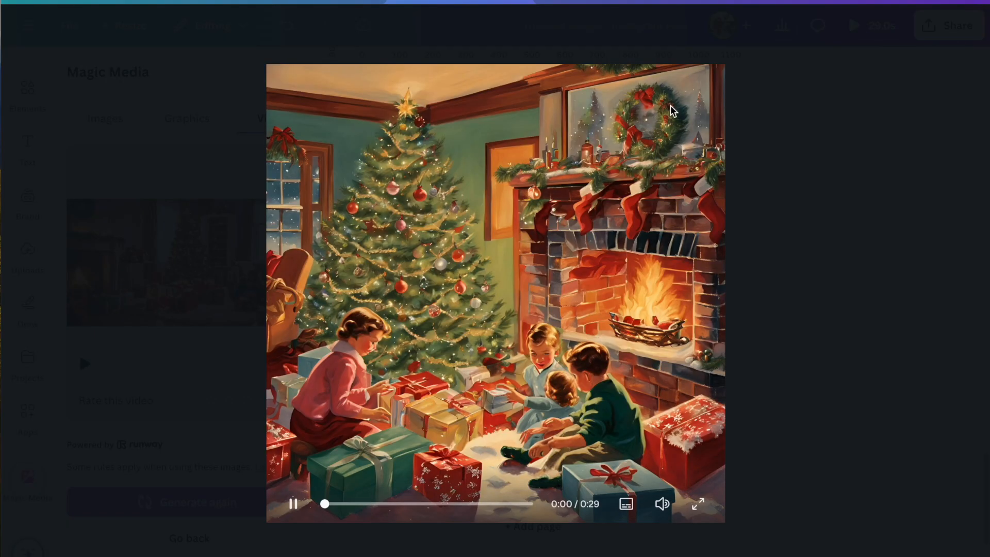
- Scrub through the preview of the whole design, restart it from the beginning, and close the preview
left_click_drag(344, 507, 489, 519)
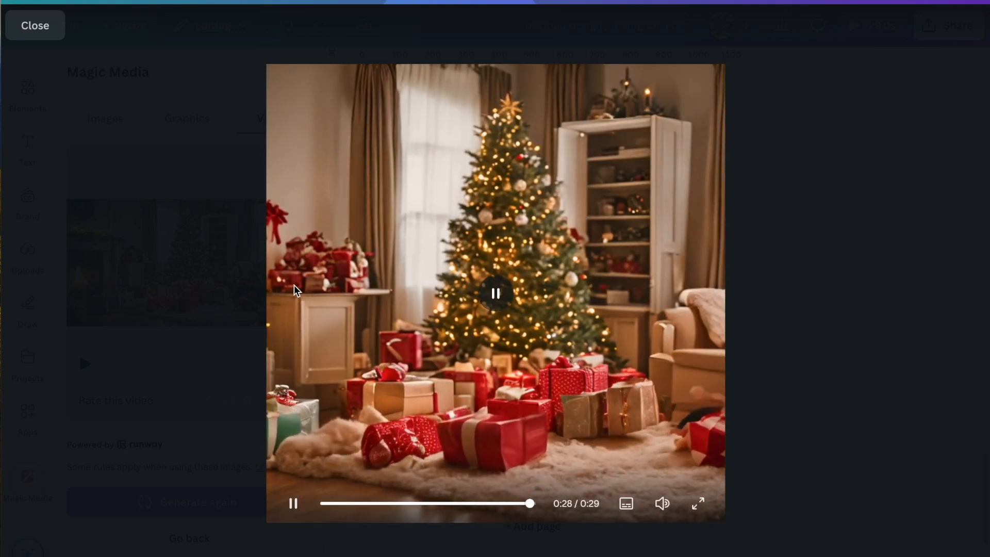
left_click(494, 293)
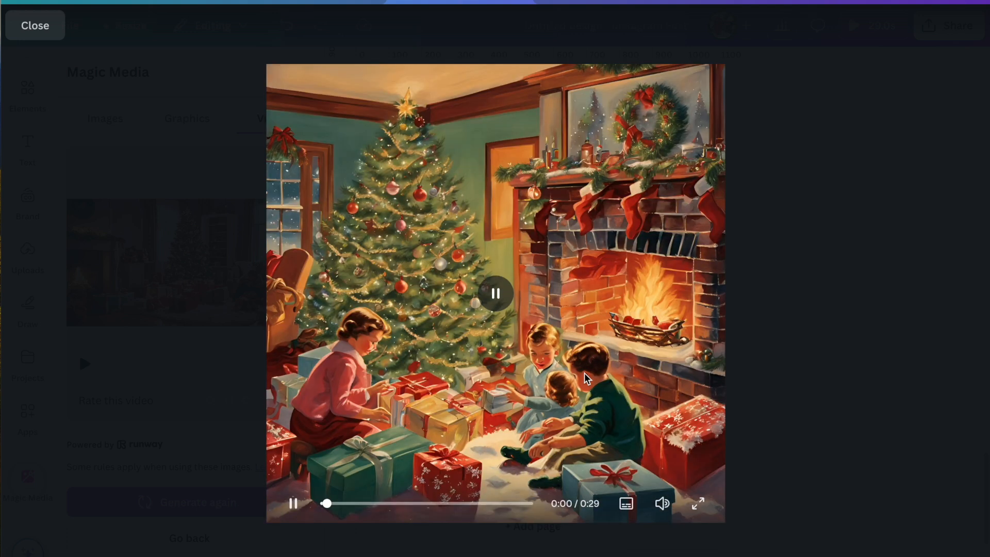
left_click(48, 26)
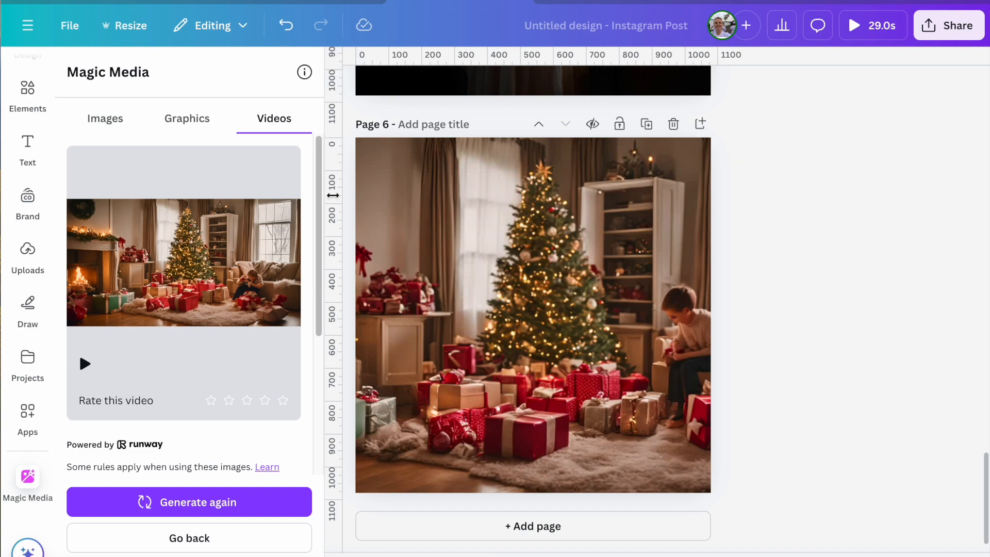
- Review the generated vintage Christmas and graveyard ghost images on the pages of the Instagram post design
scroll(504, 184, "up", 20)
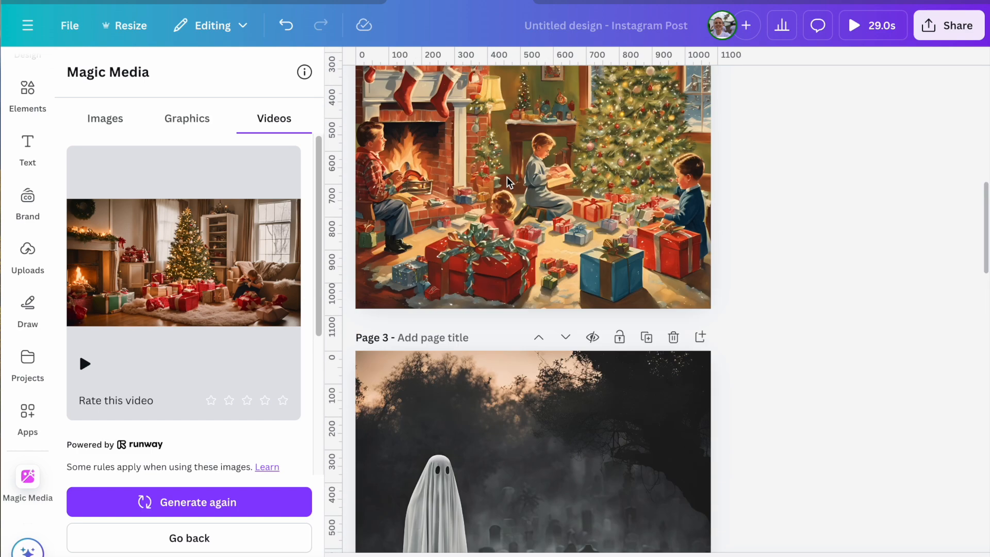
scroll(507, 181, "up", 5)
scroll(668, 278, "down", 6)
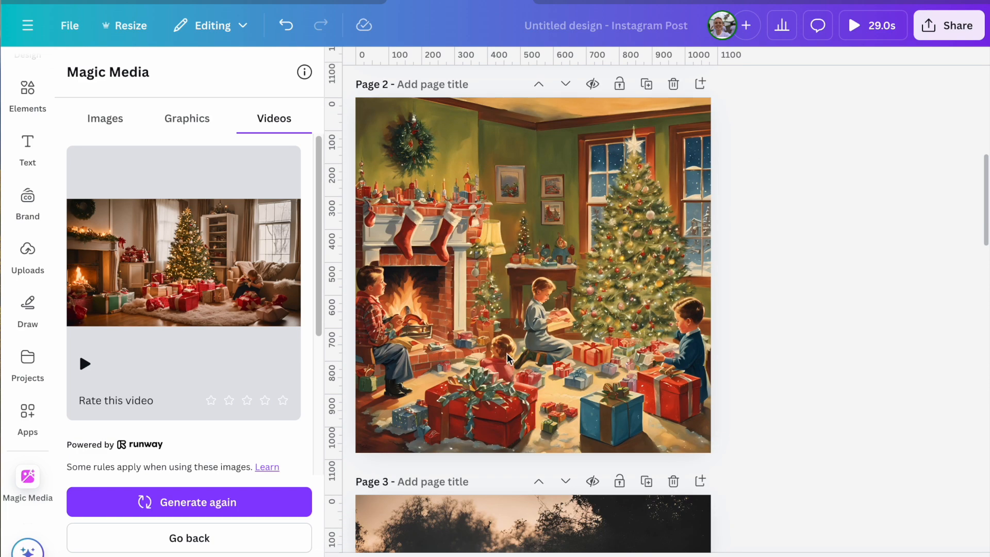
scroll(520, 341, "down", 12)
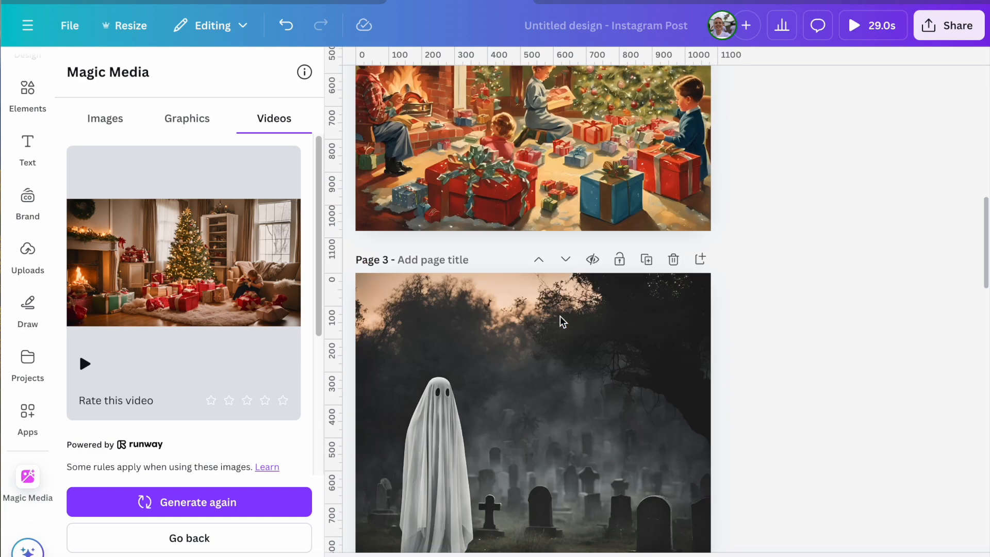
scroll(865, 306, "down", 10)
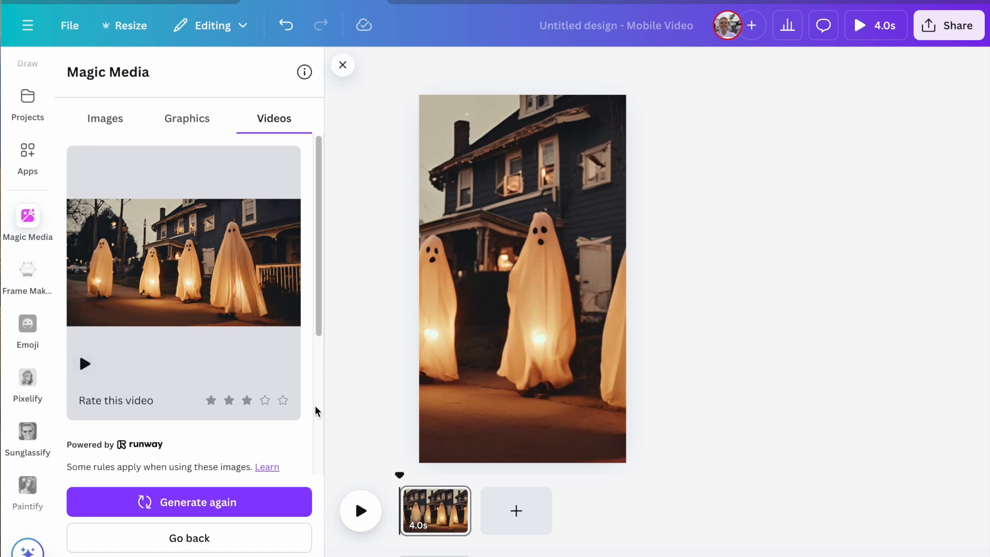
- Play the generated video of glowing ghosts outside a house in the Mobile Video design
left_click(360, 512)
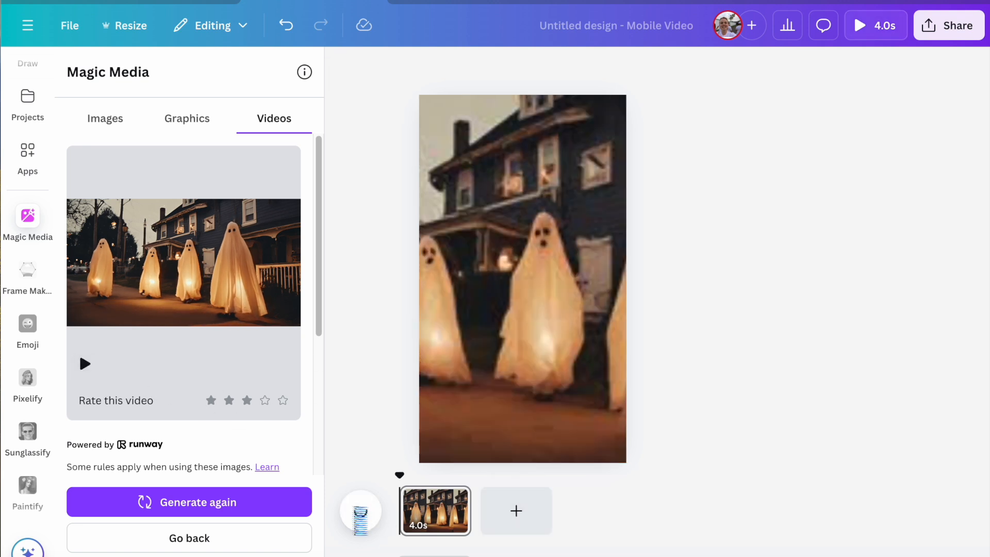